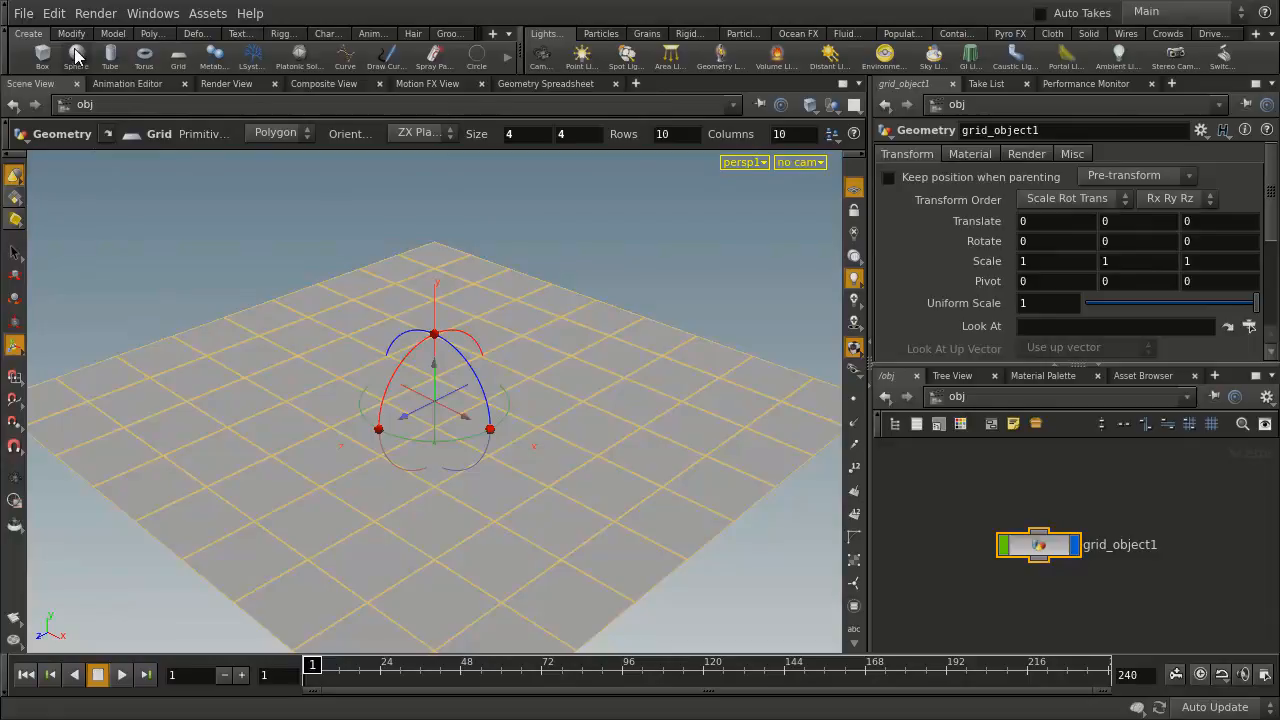
Create a sphere at the origin and open its geometry network
click(76, 55)
key(Return)
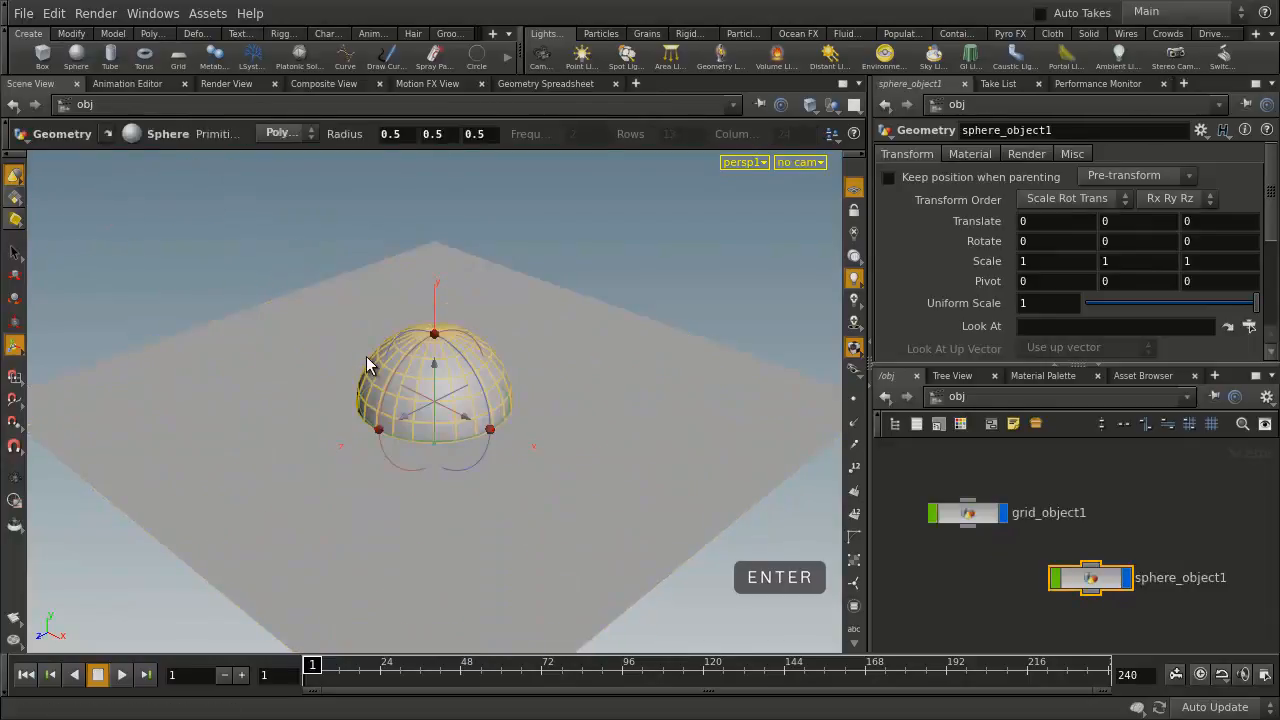
click(105, 133)
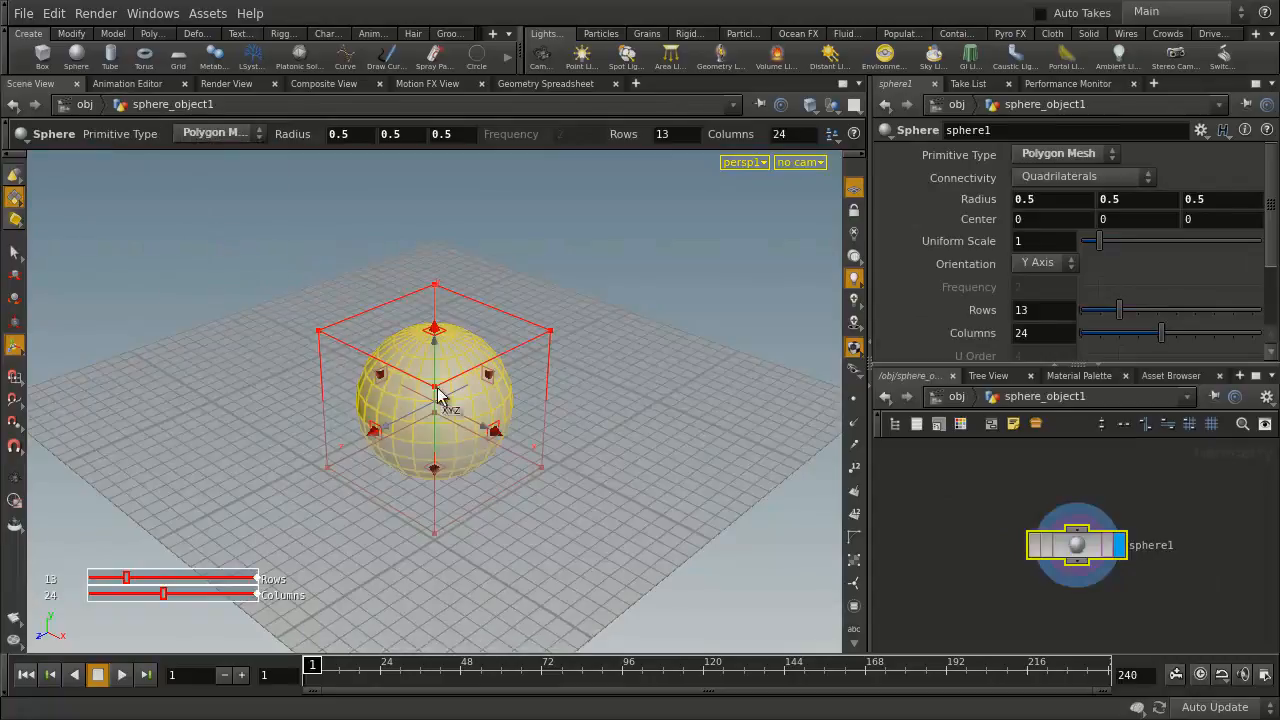
Set the sphere's primitive type to Primitive and shrink it uniformly to a radius of about 0.1
click(215, 133)
click(213, 152)
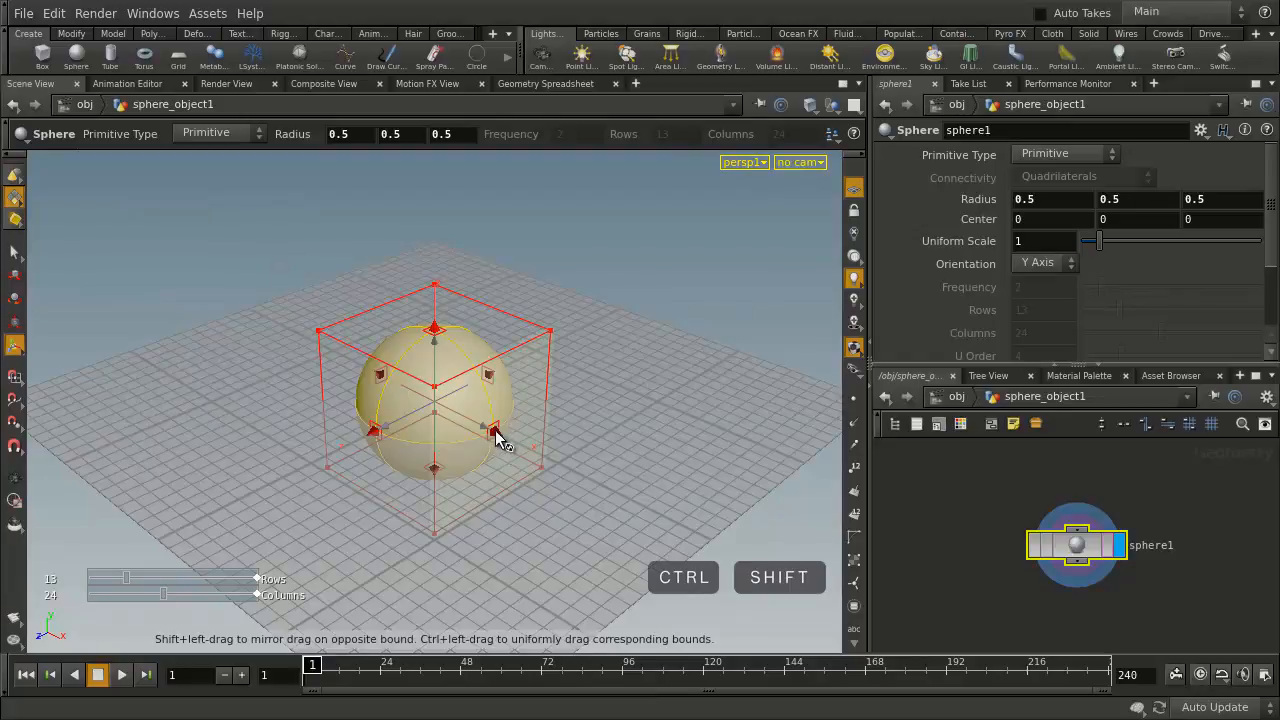
ctrl+shift+drag(494, 434, 440, 402)
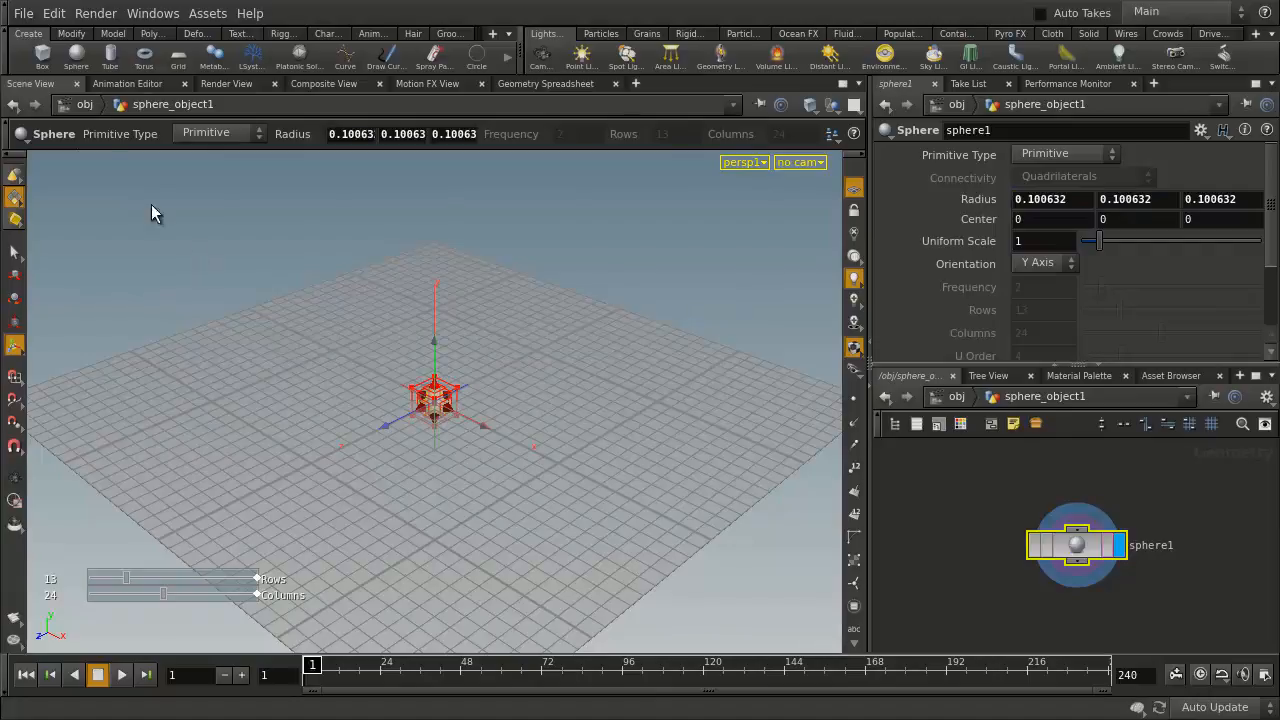
click(80, 105)
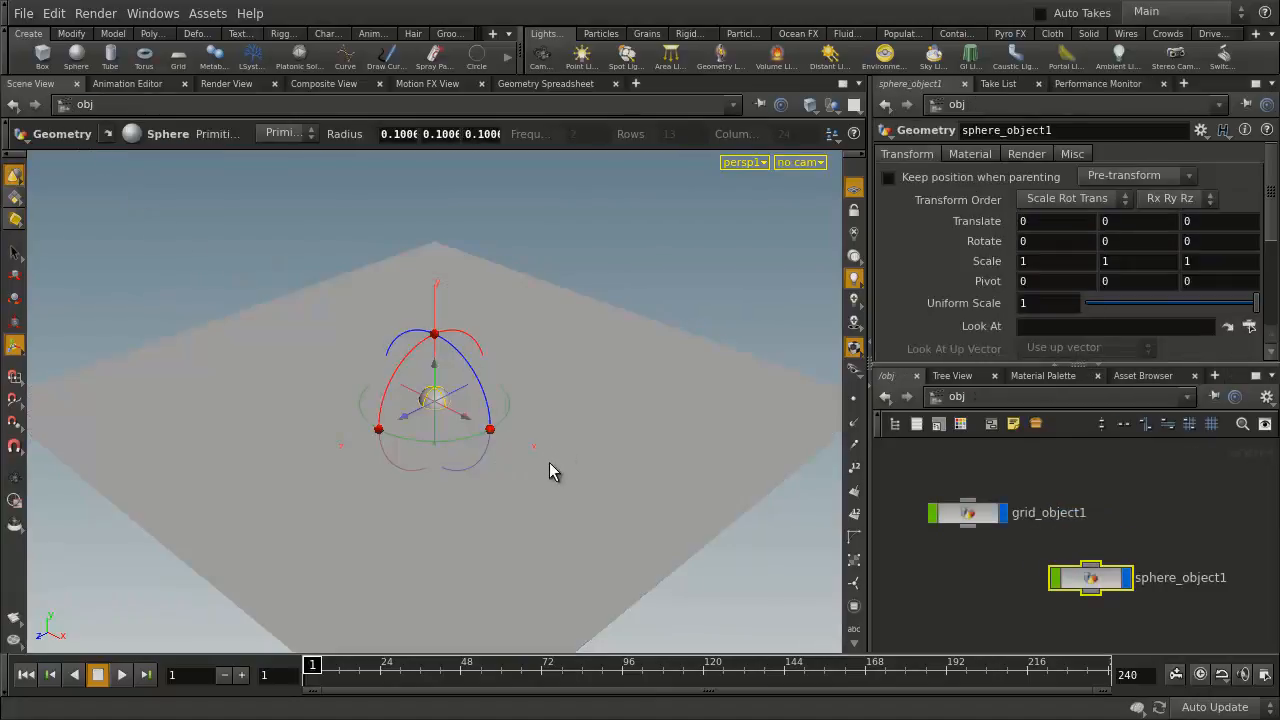
Copy the small sphere onto the points of the grid object with Copy to Points
click(72, 34)
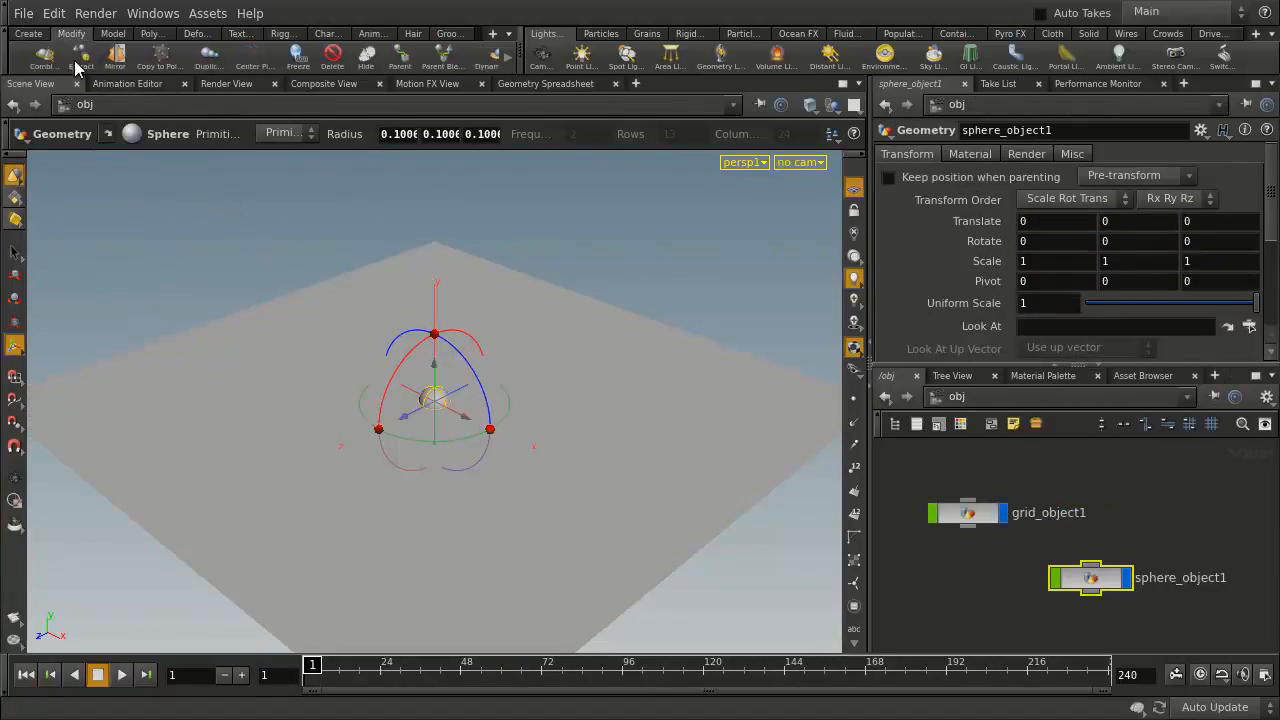
click(155, 58)
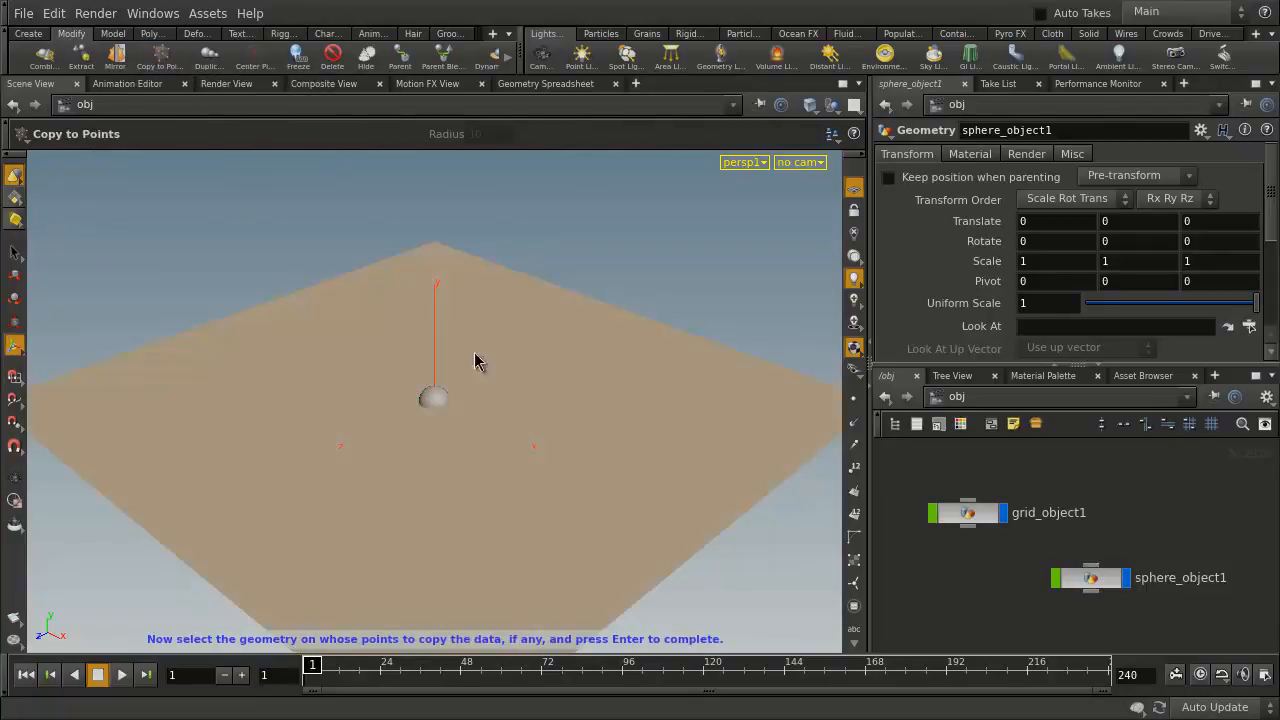
click(583, 397)
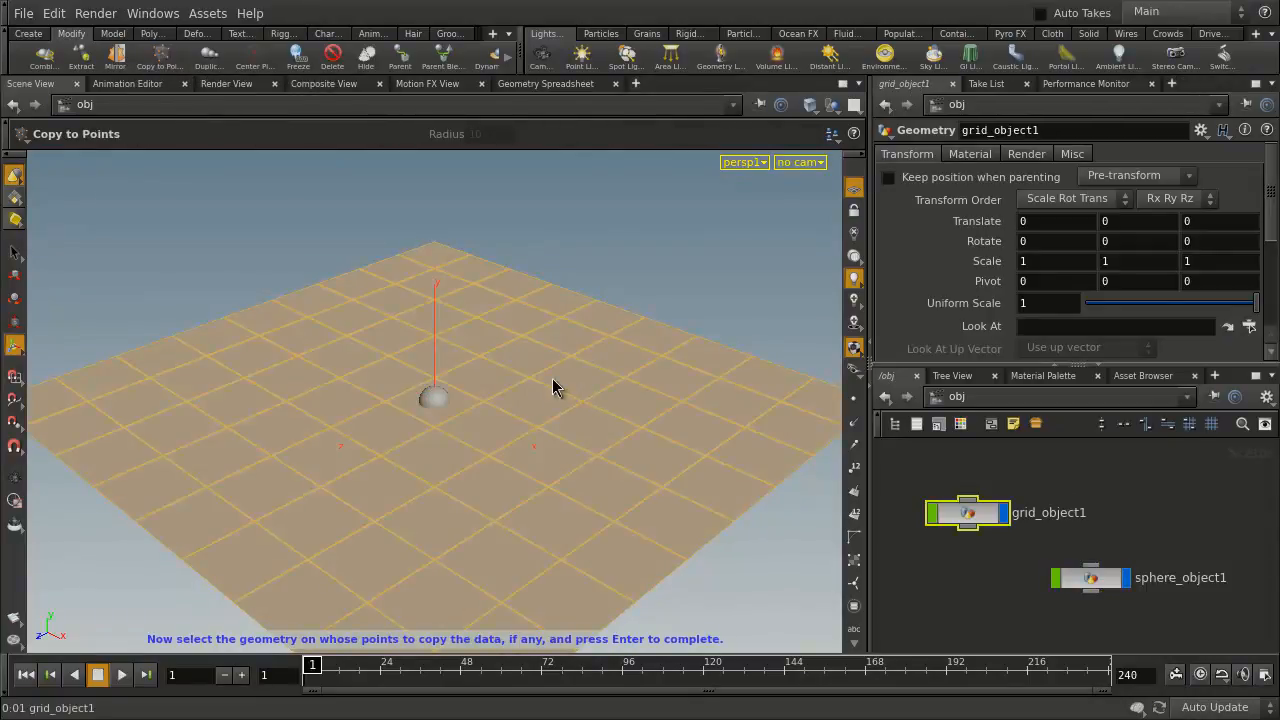
key(Return)
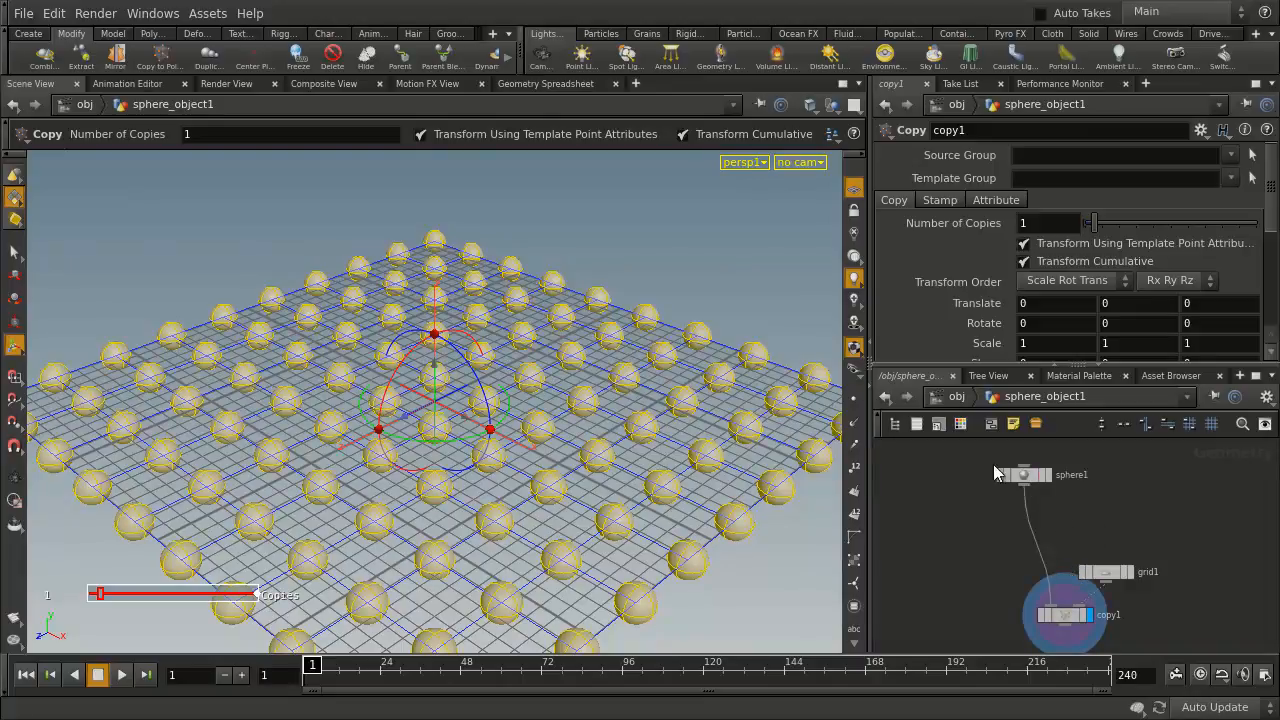
Rename the sphere object as grid at the object level
click(945, 397)
double_click(1155, 577)
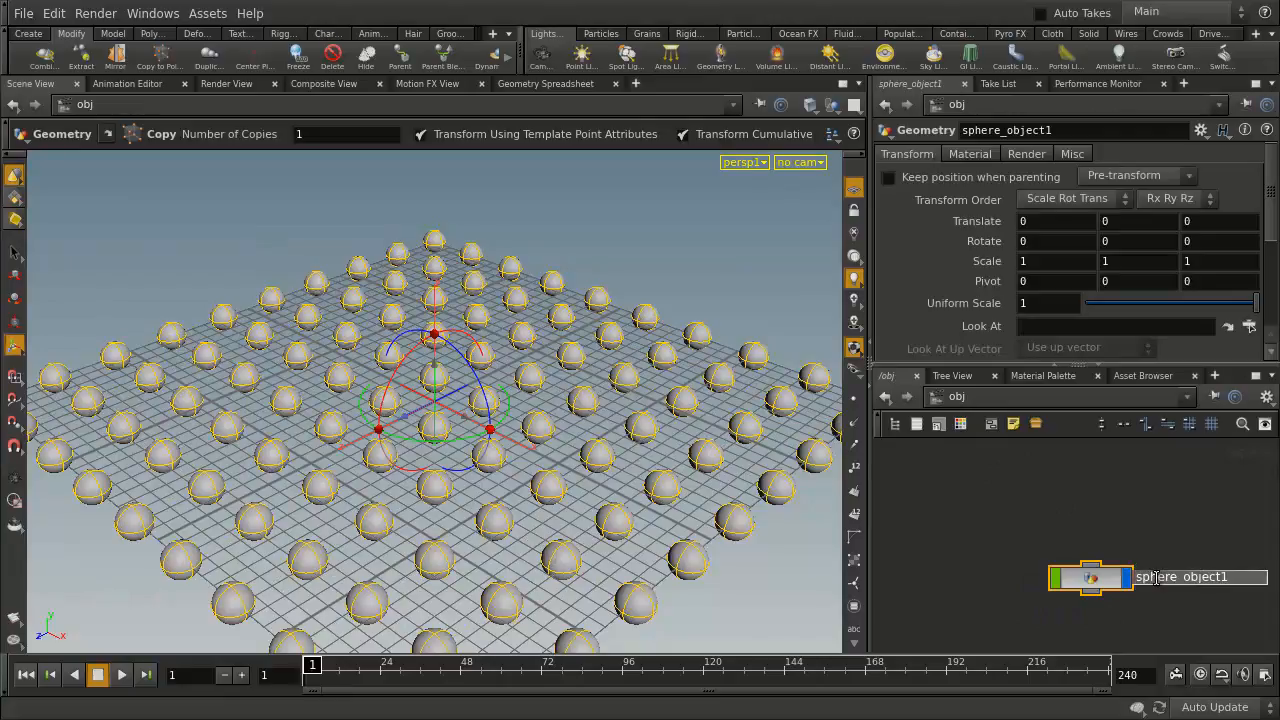
text(qrid)
key(Return)
Open the grid object's network and move the grid node up and away from the copy node
double_click(1090, 578)
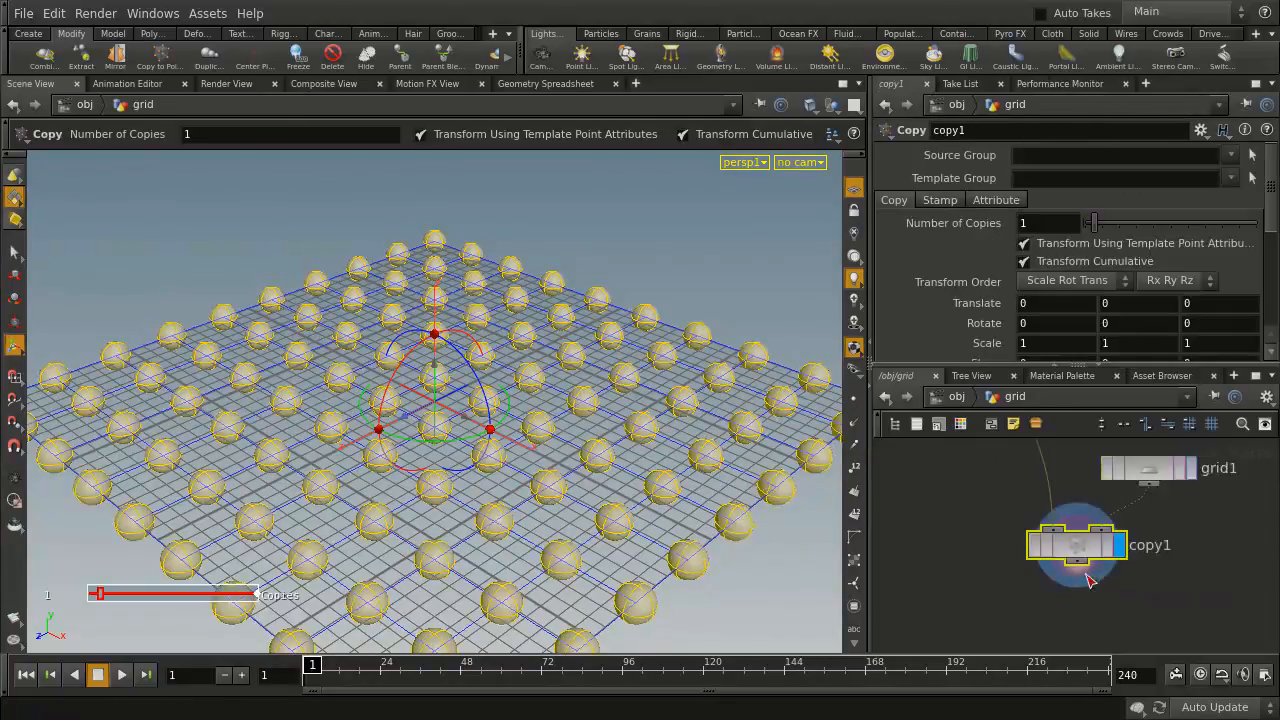
scroll(1100, 590, down, 3)
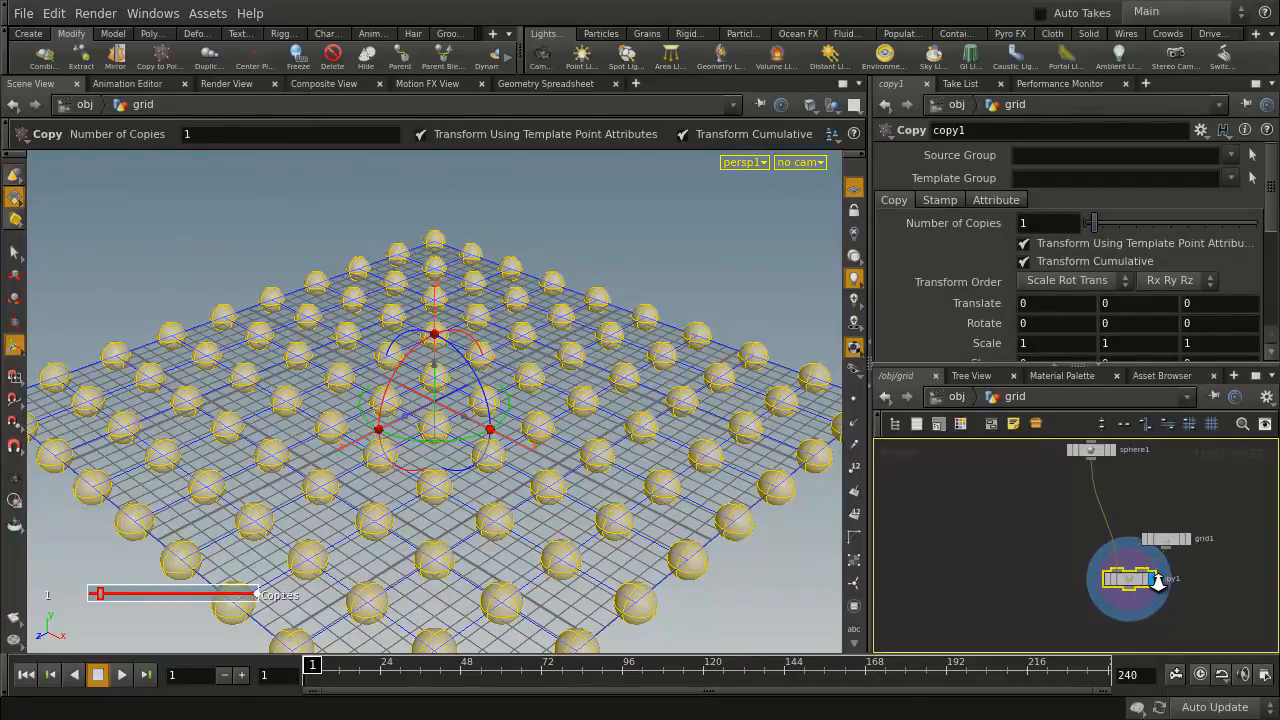
middle_drag(1155, 590, 1077, 630)
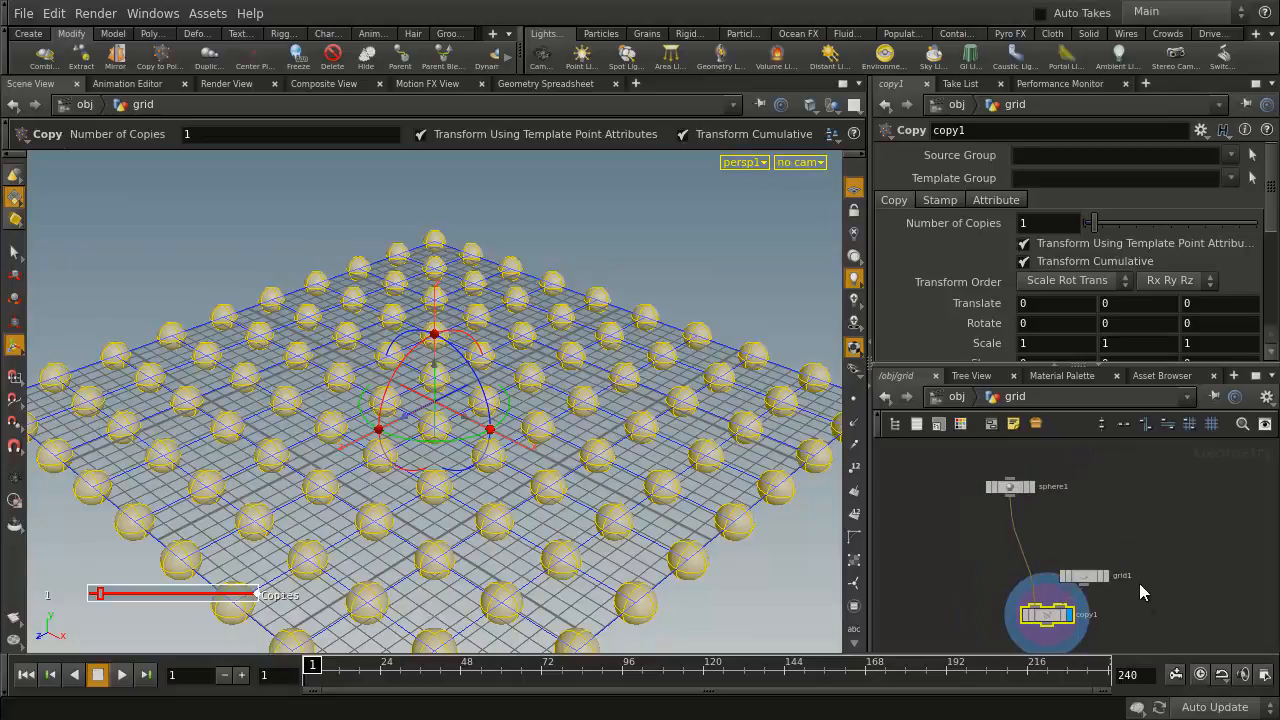
mouse_move(1143, 592)
middle_down()
mouse_move(1148, 537)
mouse_move(1154, 586)
middle_up()
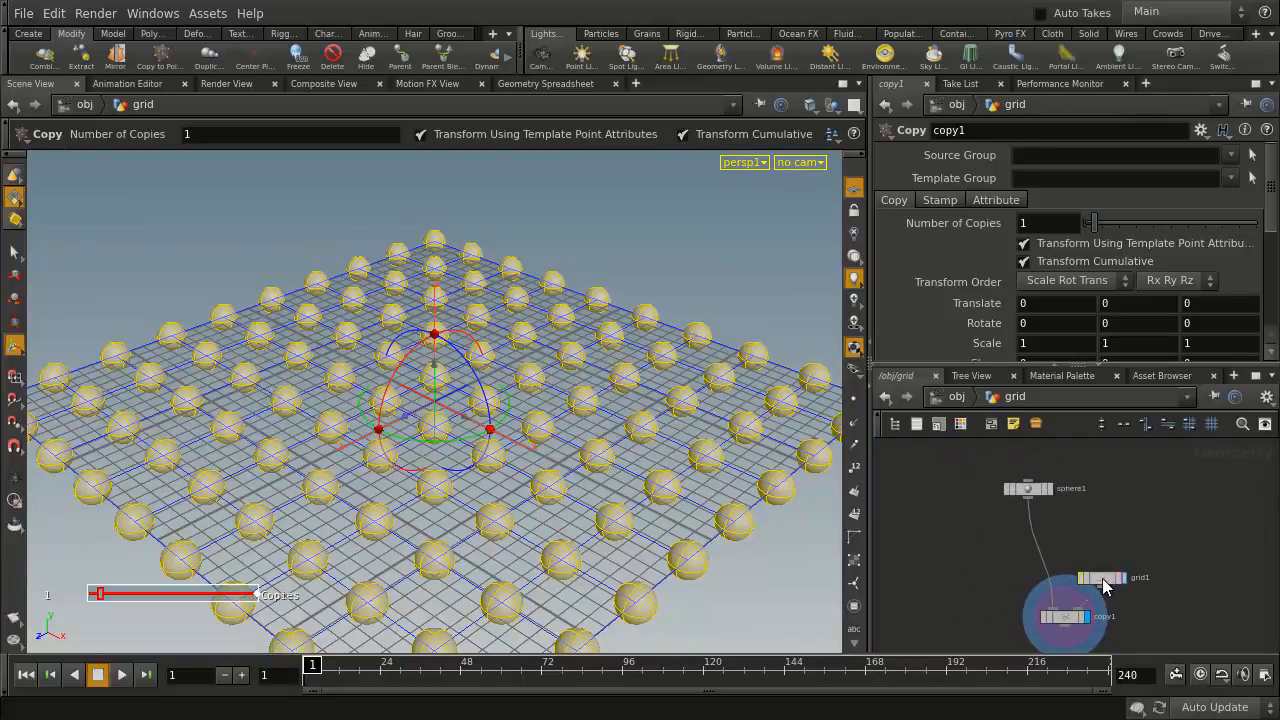
drag(1106, 587, 1160, 516)
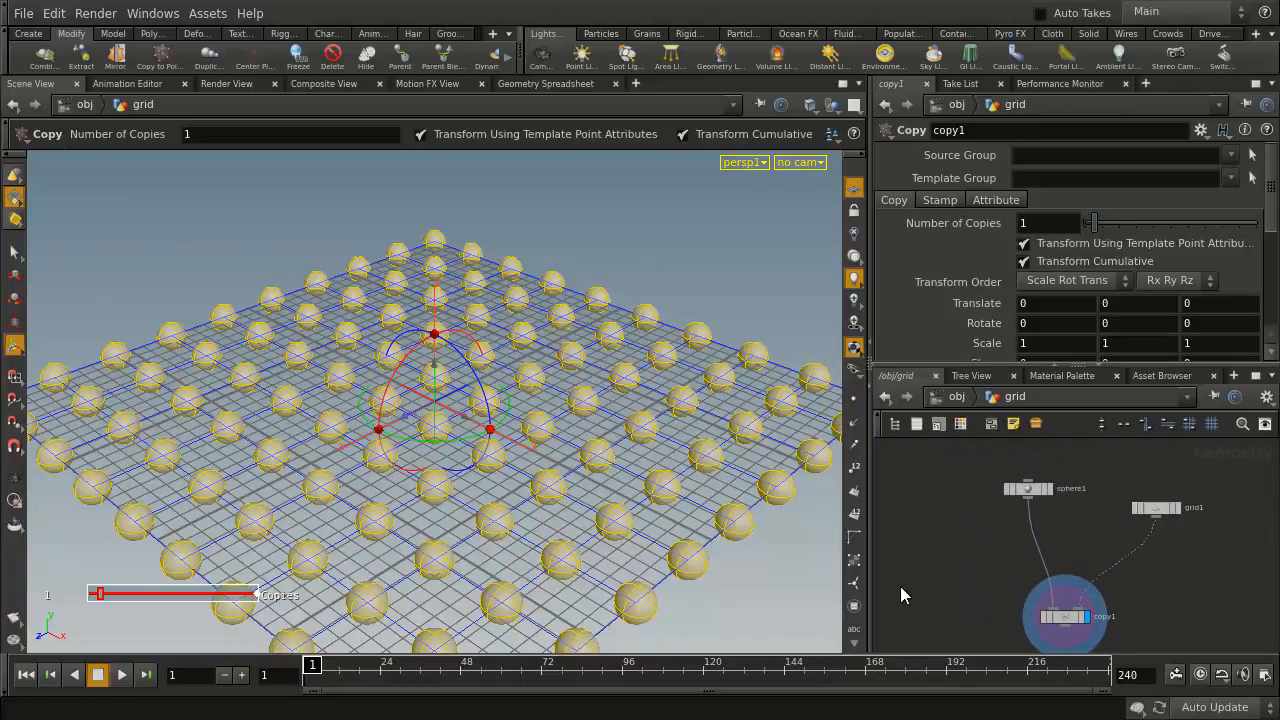
Add a Scatter node with a forced total count of 100 and insert it between the grid and copy nodes
key(Tab)
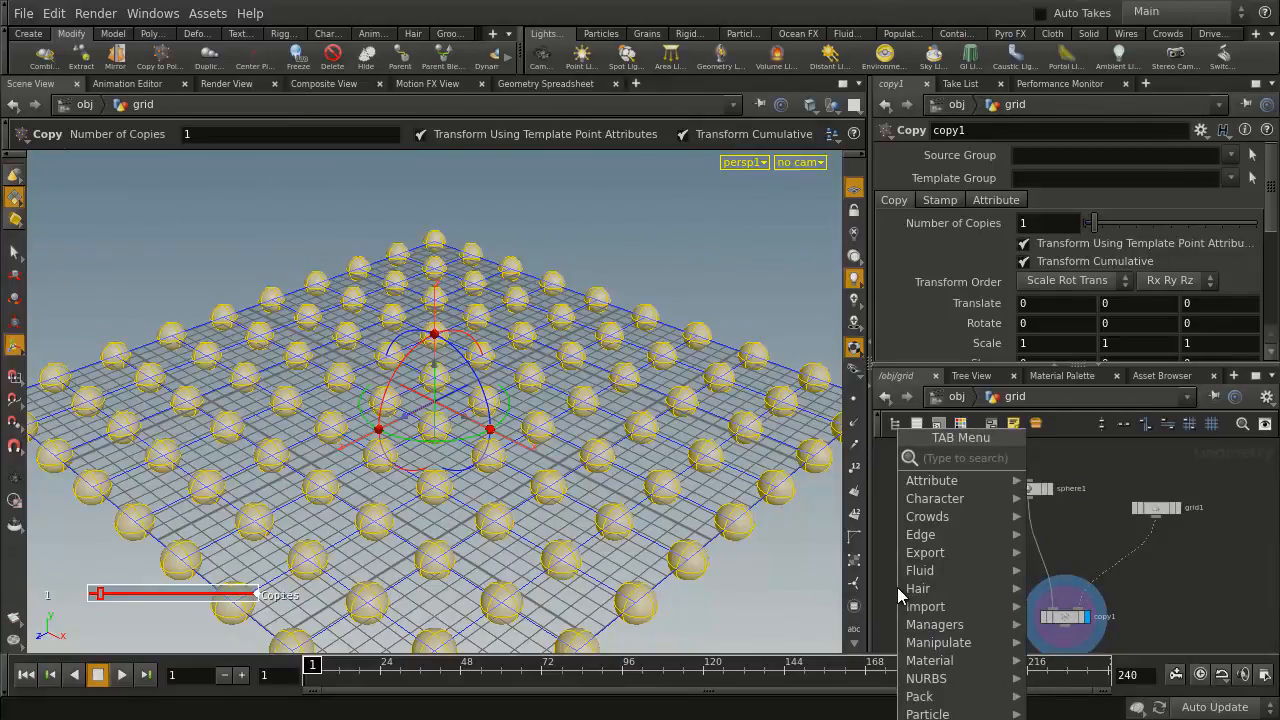
text(sca)
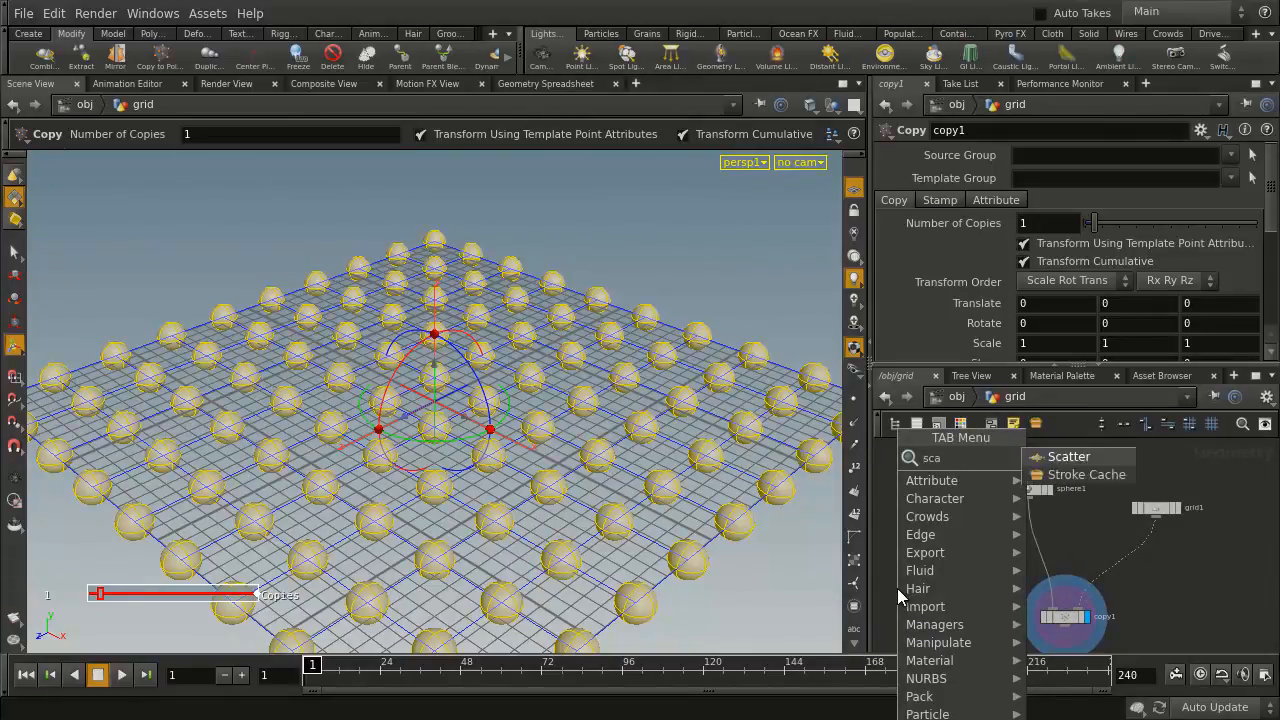
key(Return)
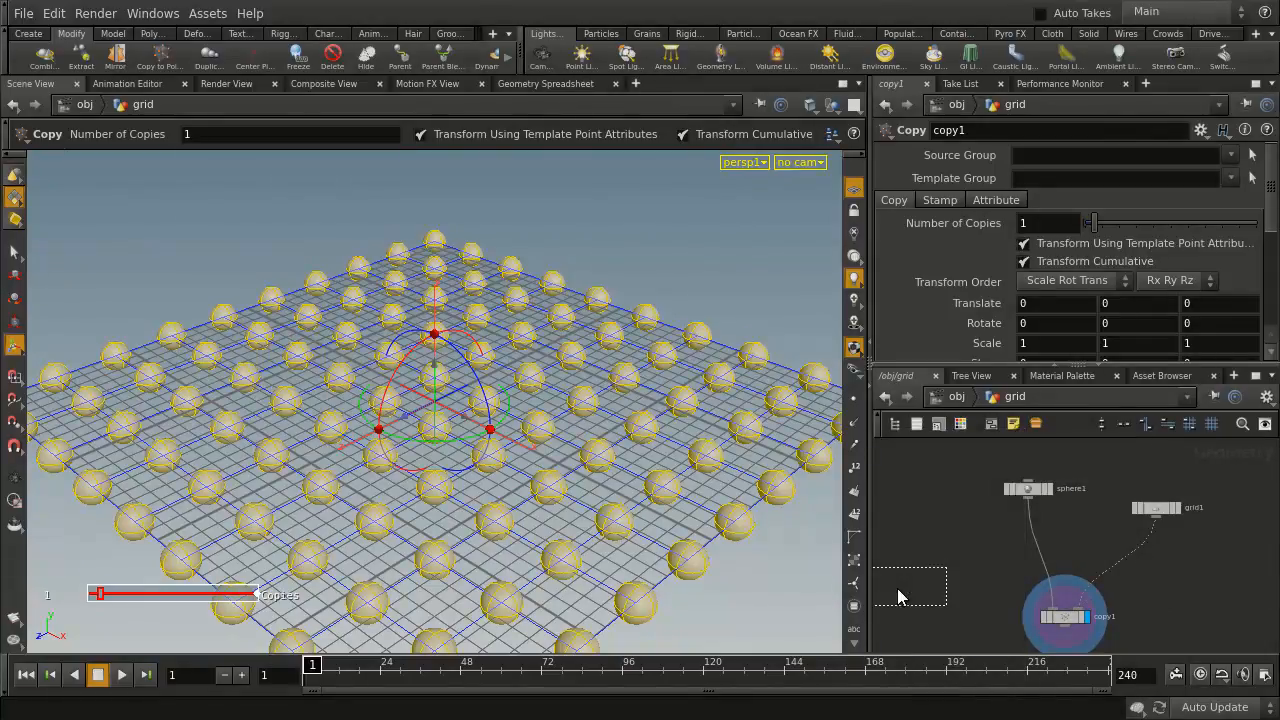
click(1199, 584)
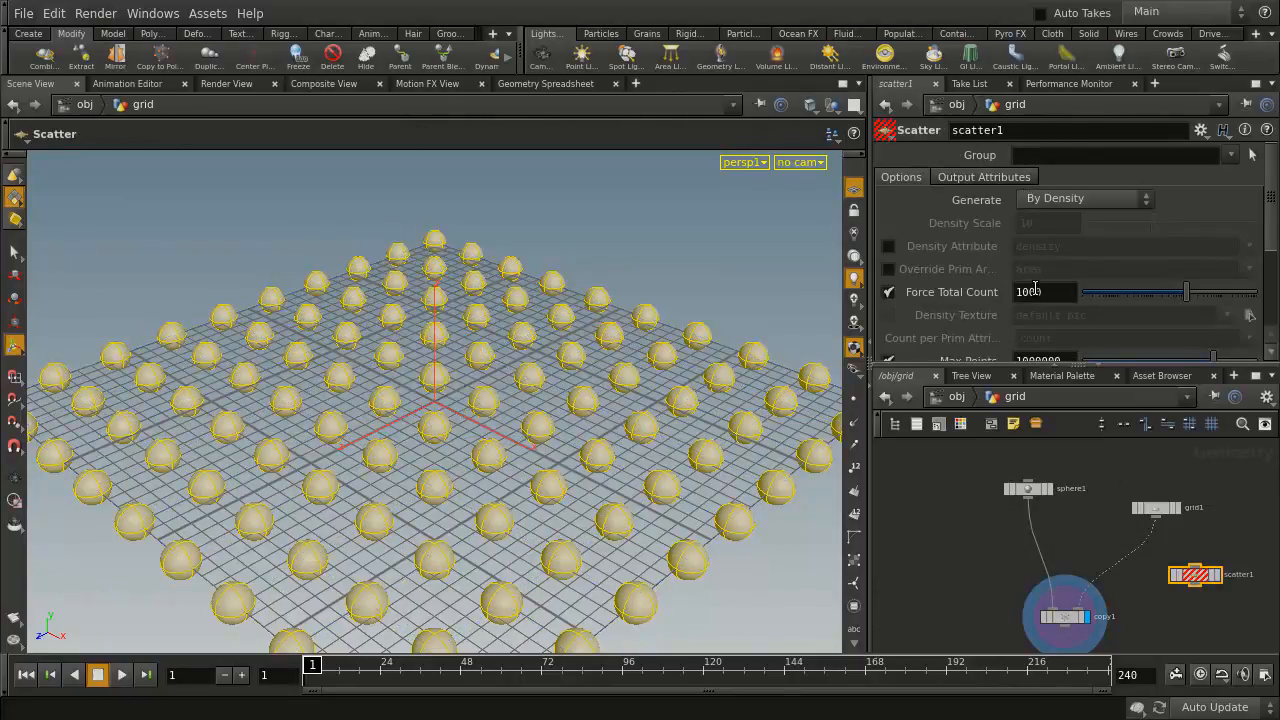
key(BackSpace)
key(Return)
drag(1197, 588, 1133, 572)
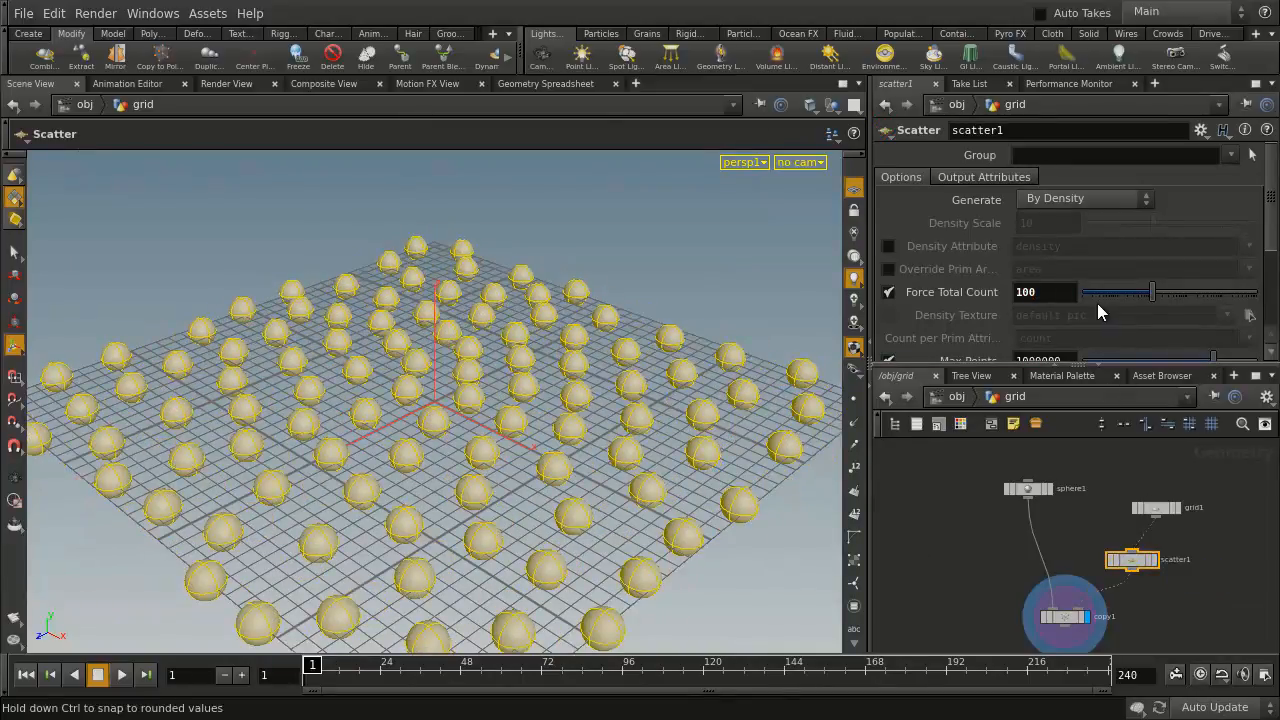
Set the scatter node's relax iterations to 3
scroll(1097, 303, down, 3)
drag(1098, 345, 1086, 345)
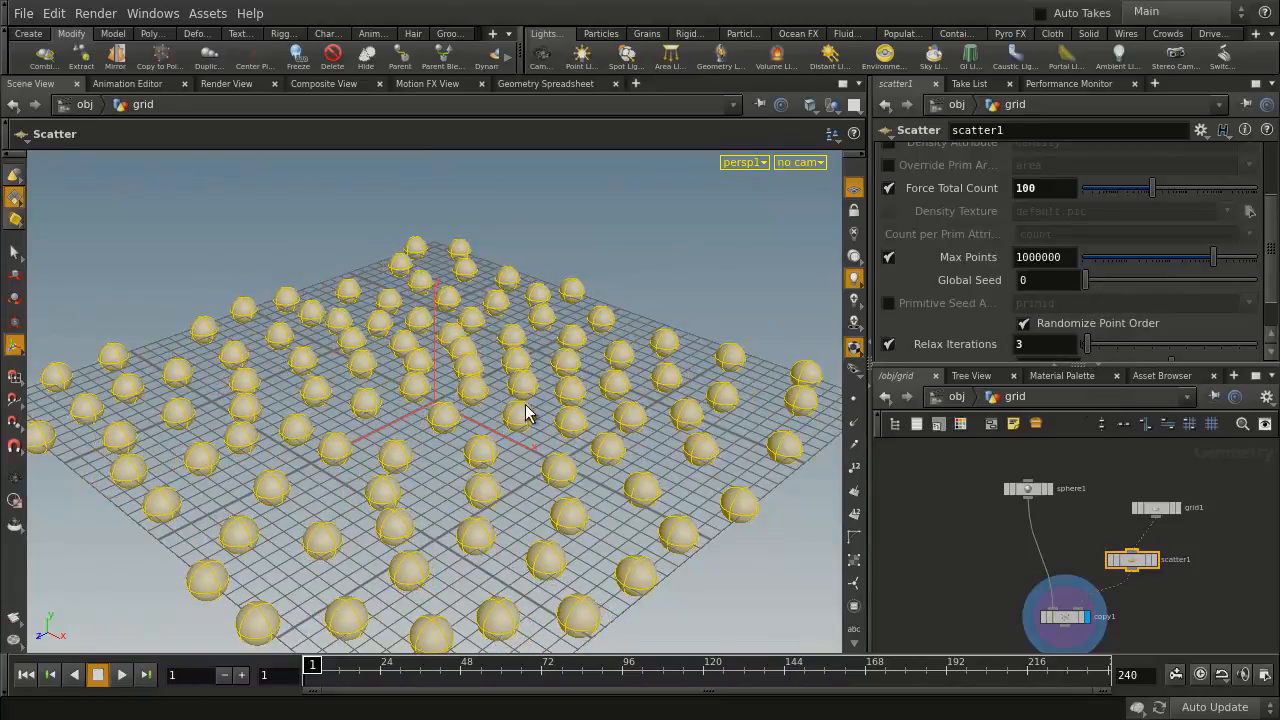
click(935, 581)
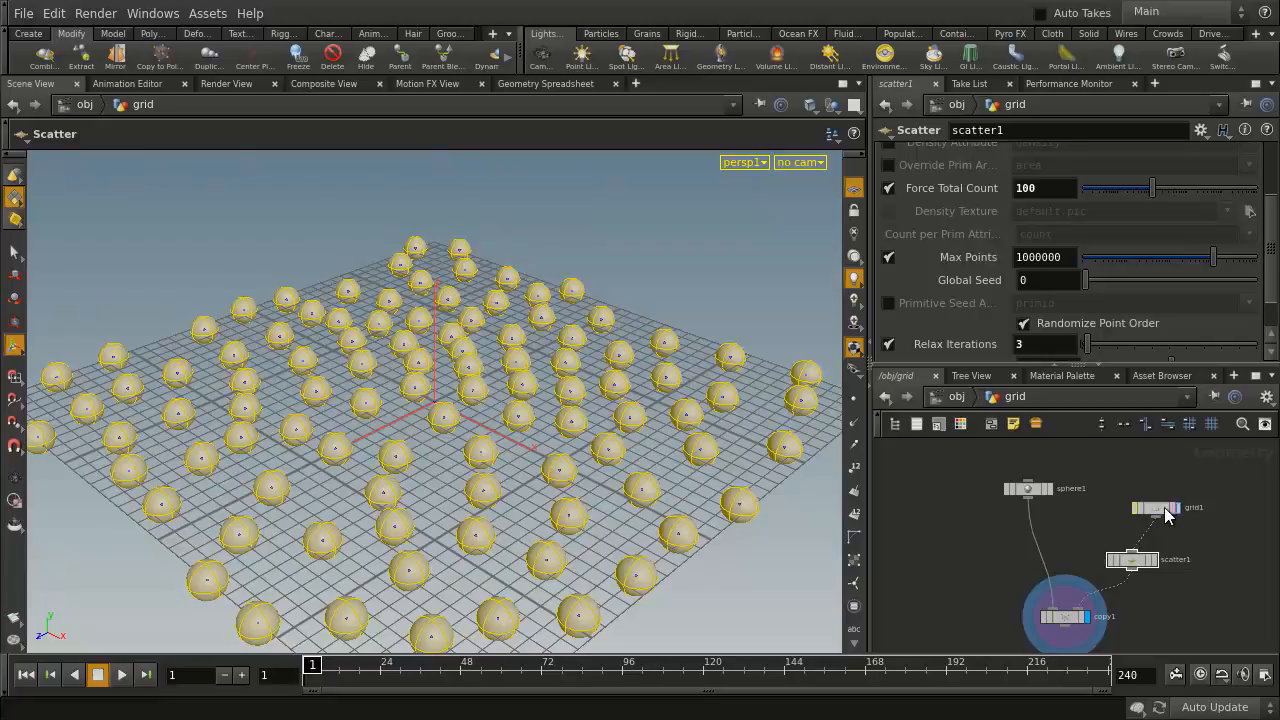
Separate the grid node from the sphere, scatter and copy nodes, leaving those three selected
drag(1185, 491, 1042, 560)
drag(1217, 523, 962, 644)
drag(1064, 618, 1043, 592)
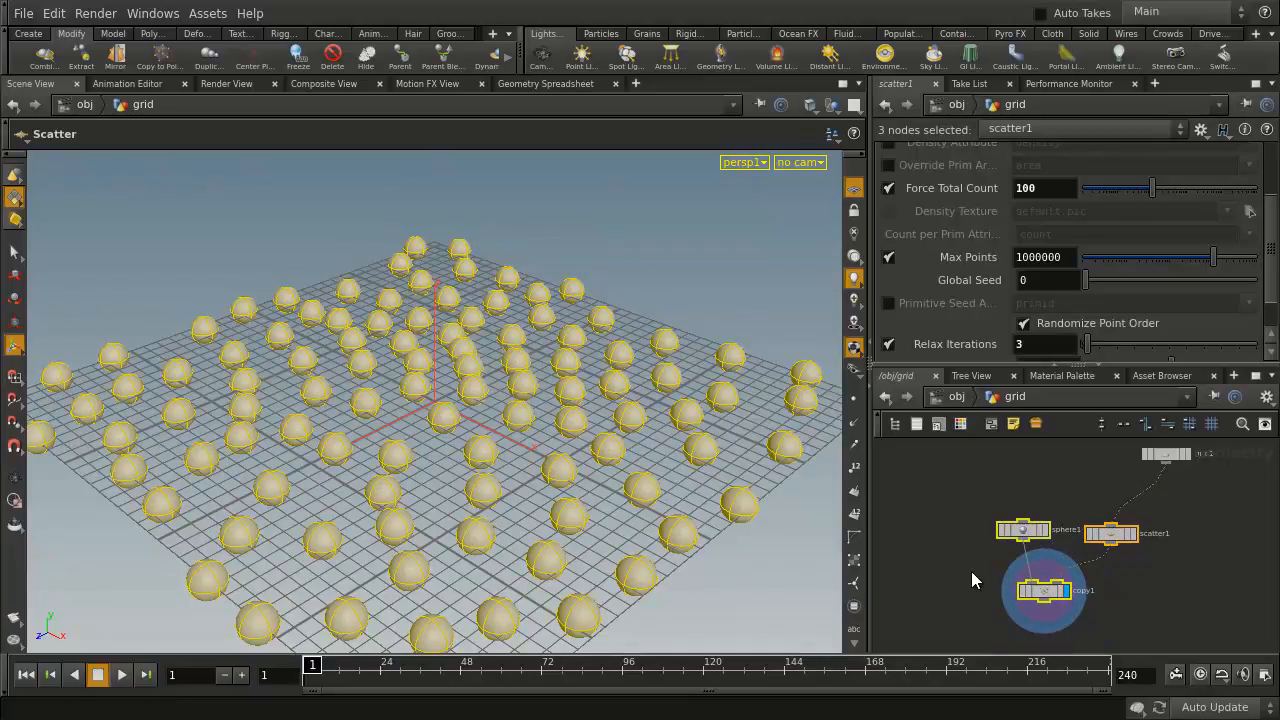
Create a new digital asset from the selected nodes with the operator label Bubbles and accept its type properties
click(208, 13)
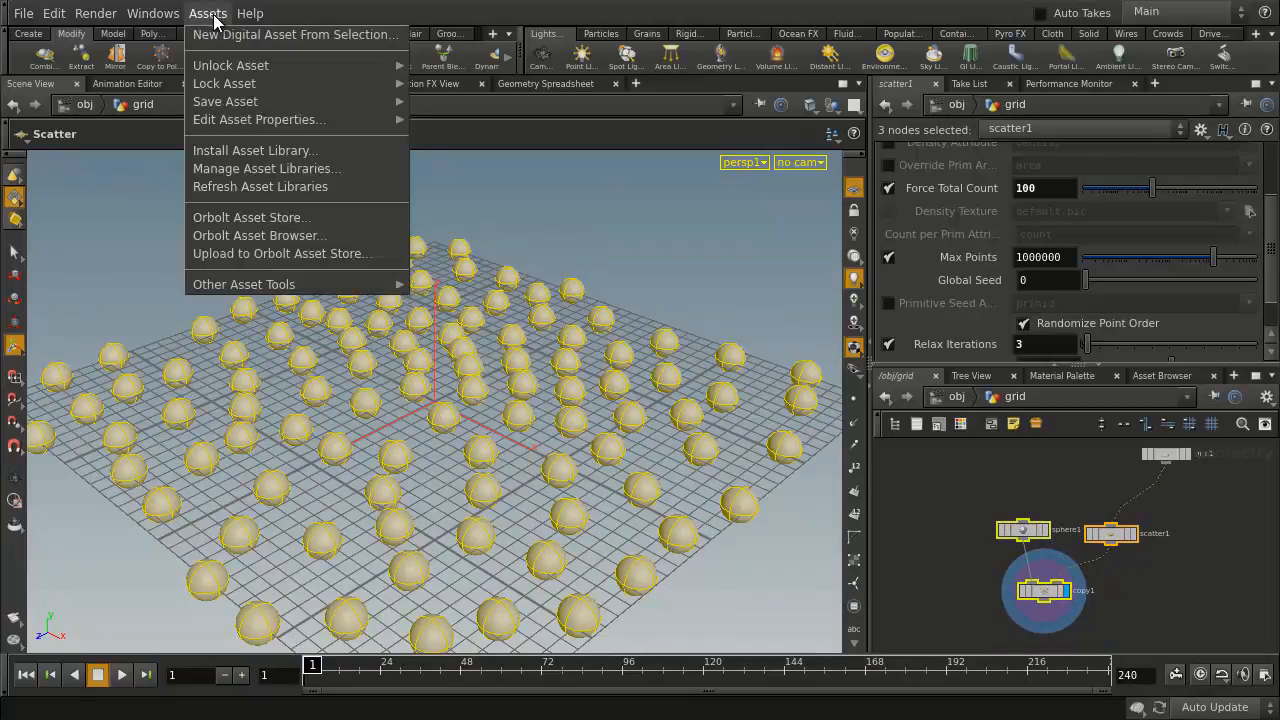
click(217, 36)
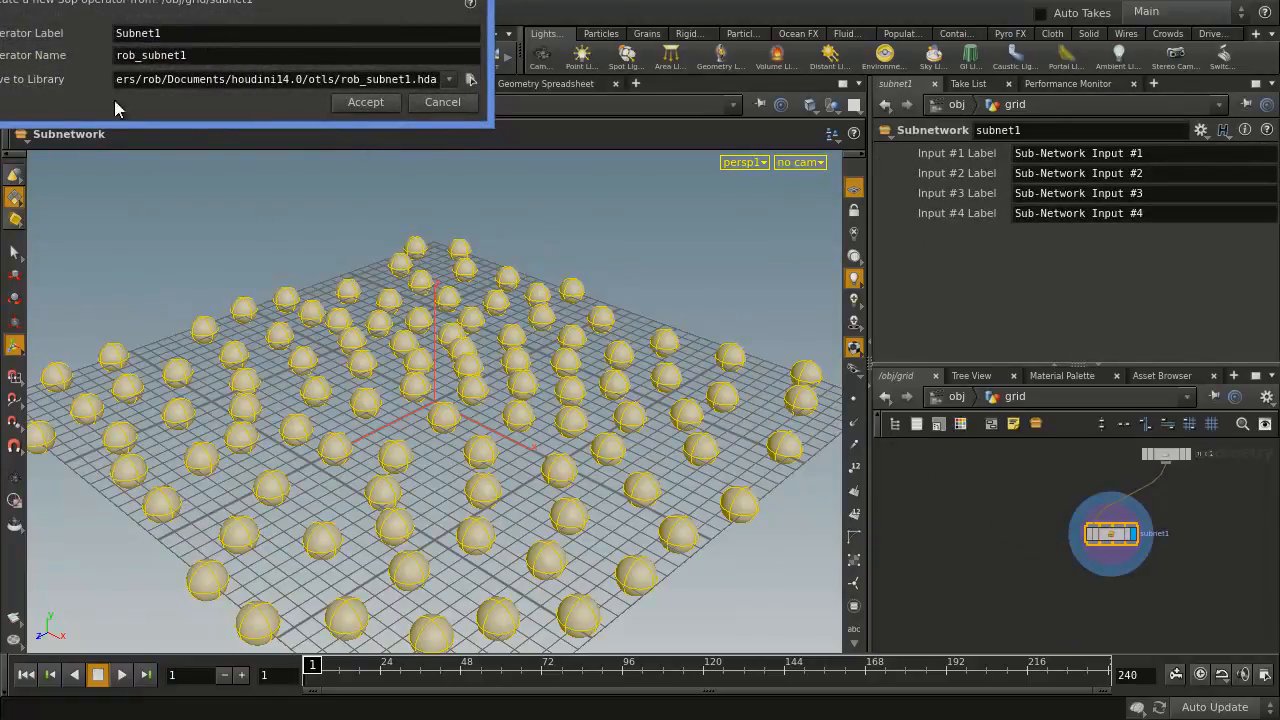
drag(141, 0, 351, 176)
drag(377, 236, 315, 230)
text(Bubb)
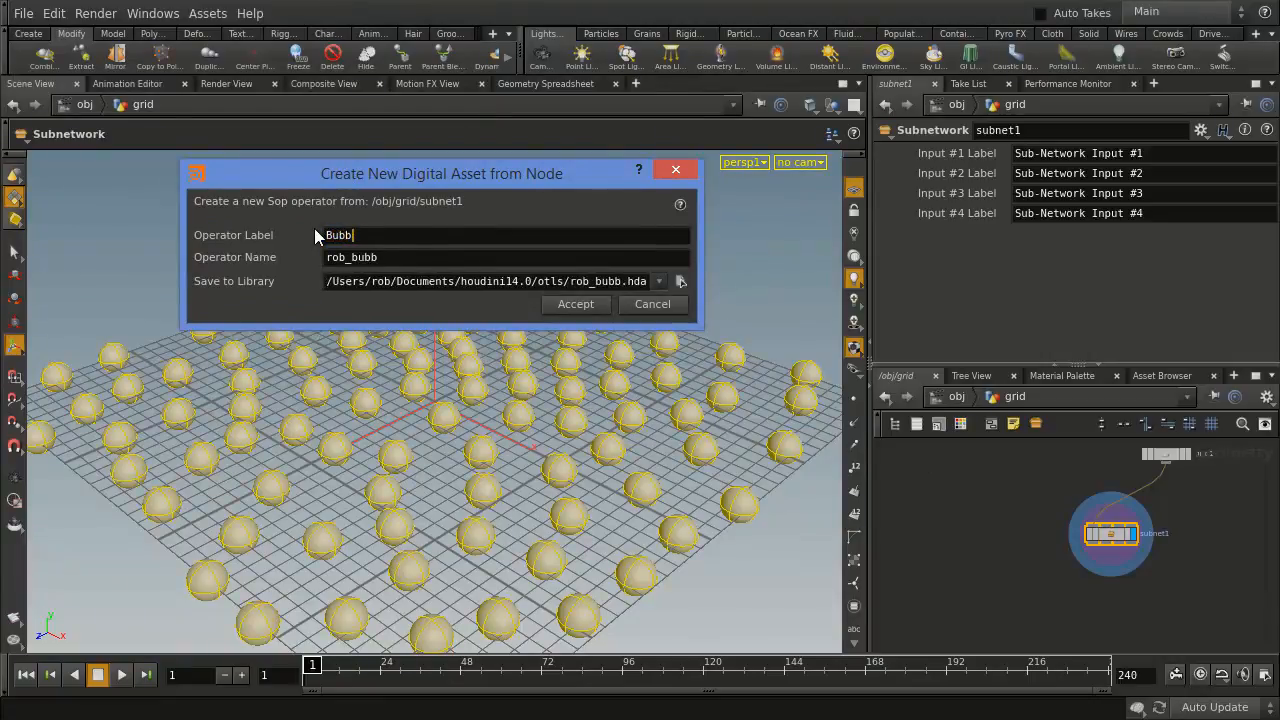
text(les)
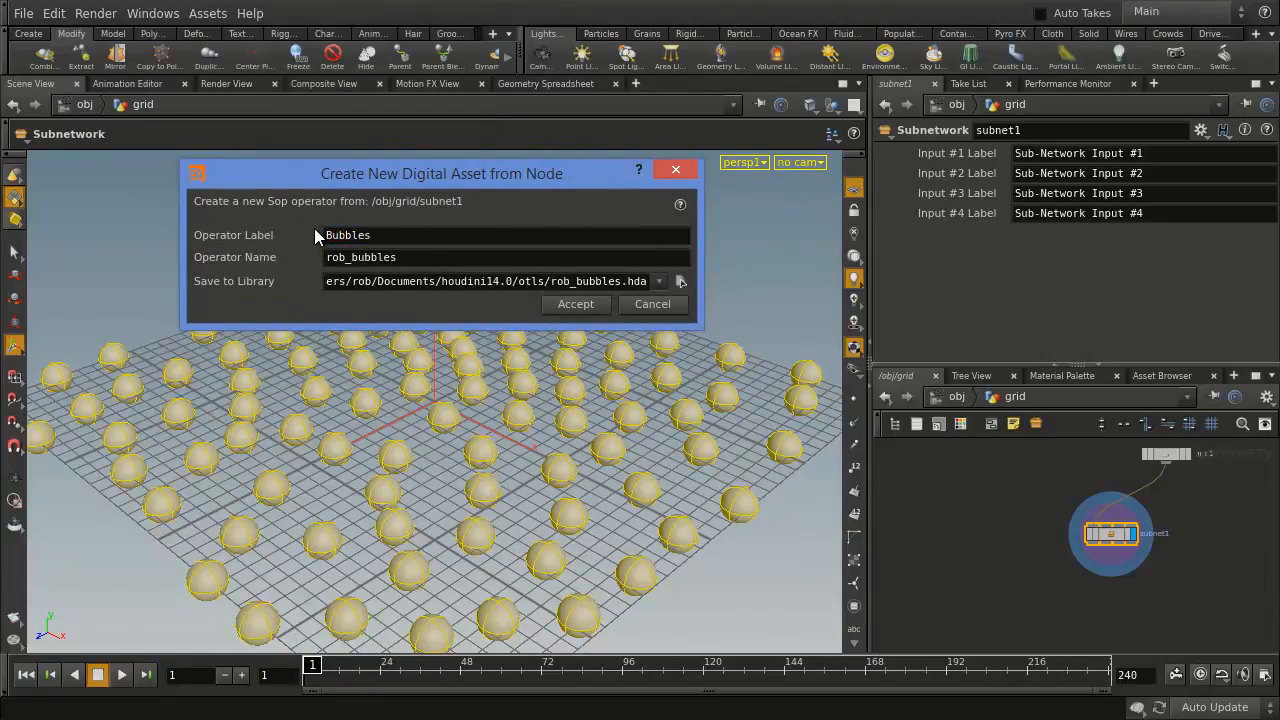
click(576, 305)
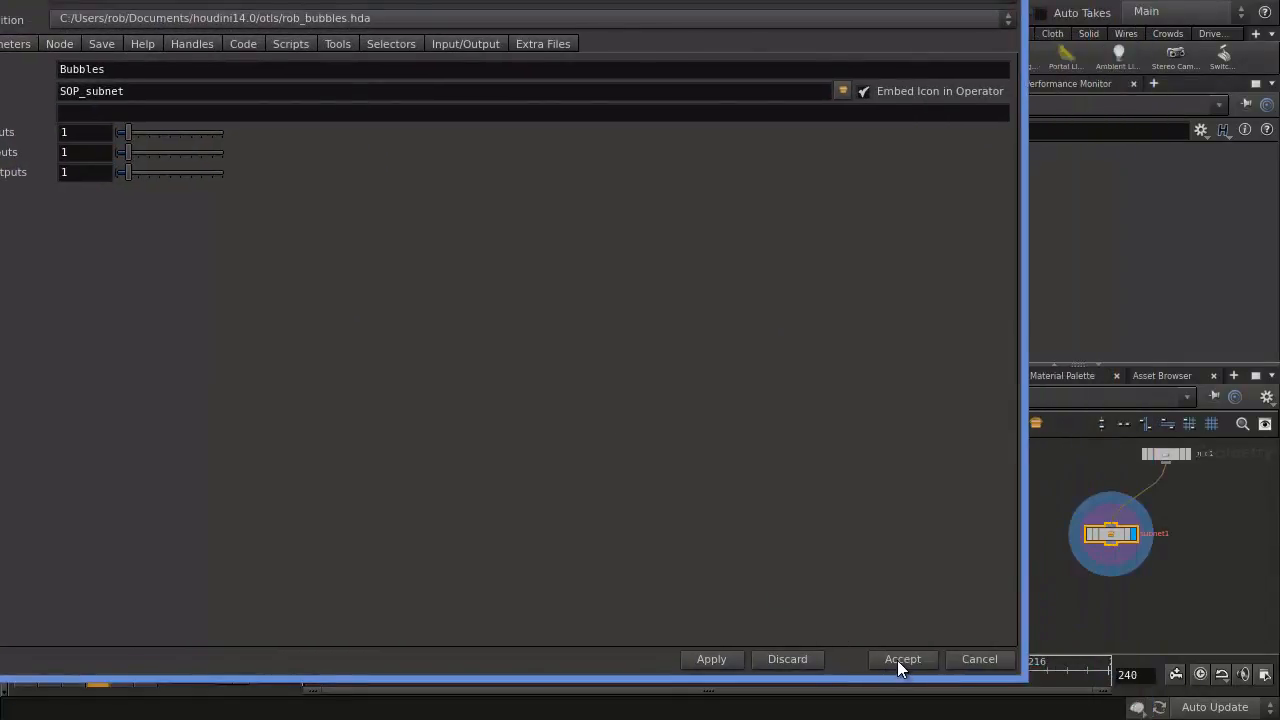
click(901, 659)
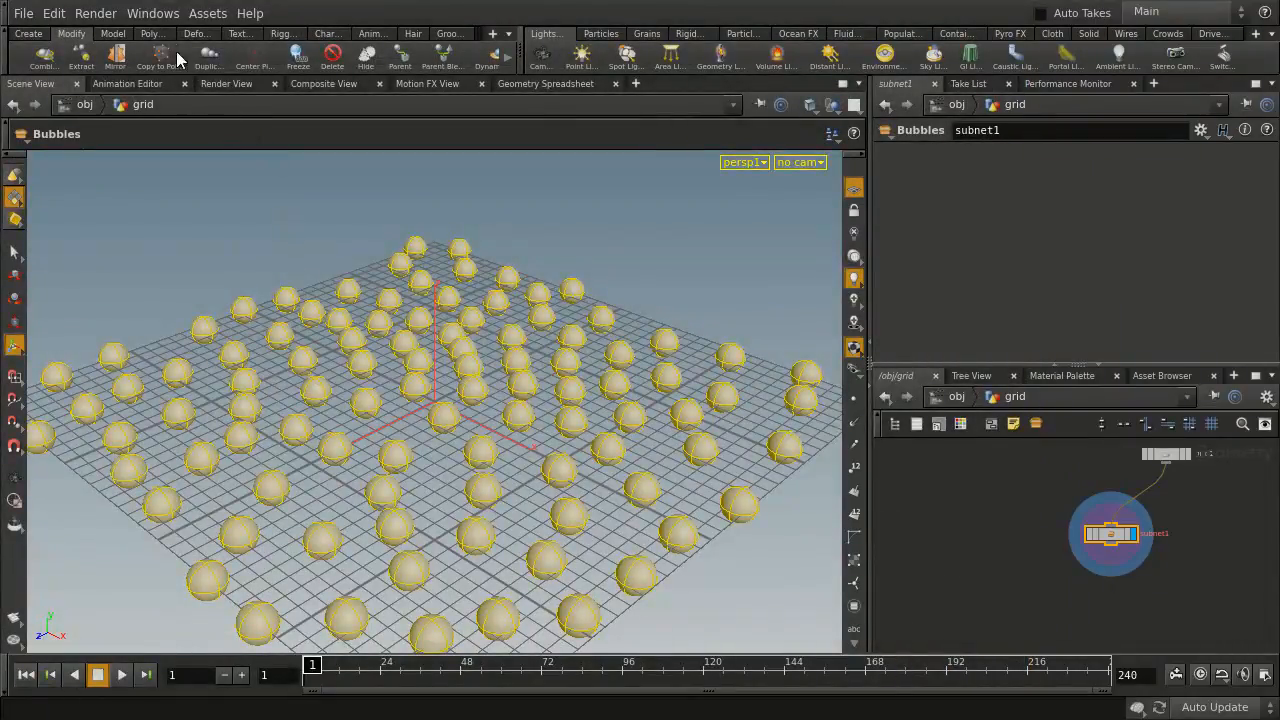
Lock the Bubbles asset, saving its changes
click(207, 13)
mouse_move(231, 85)
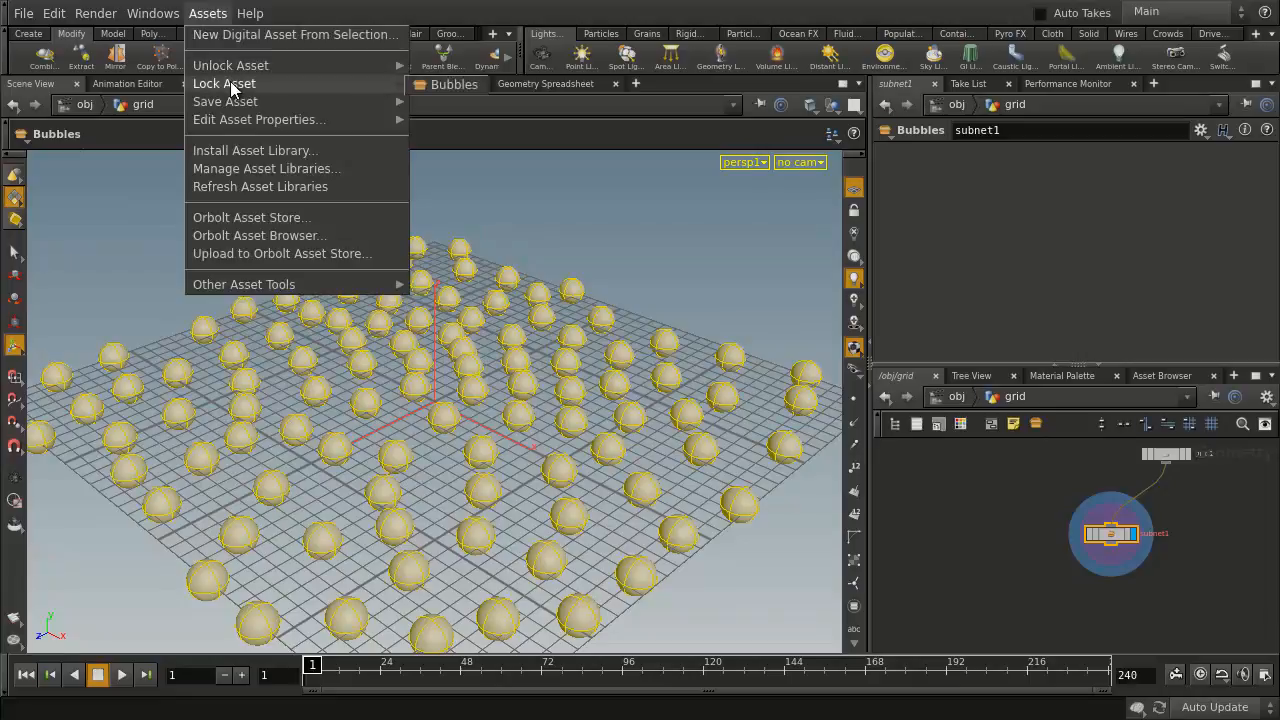
click(438, 84)
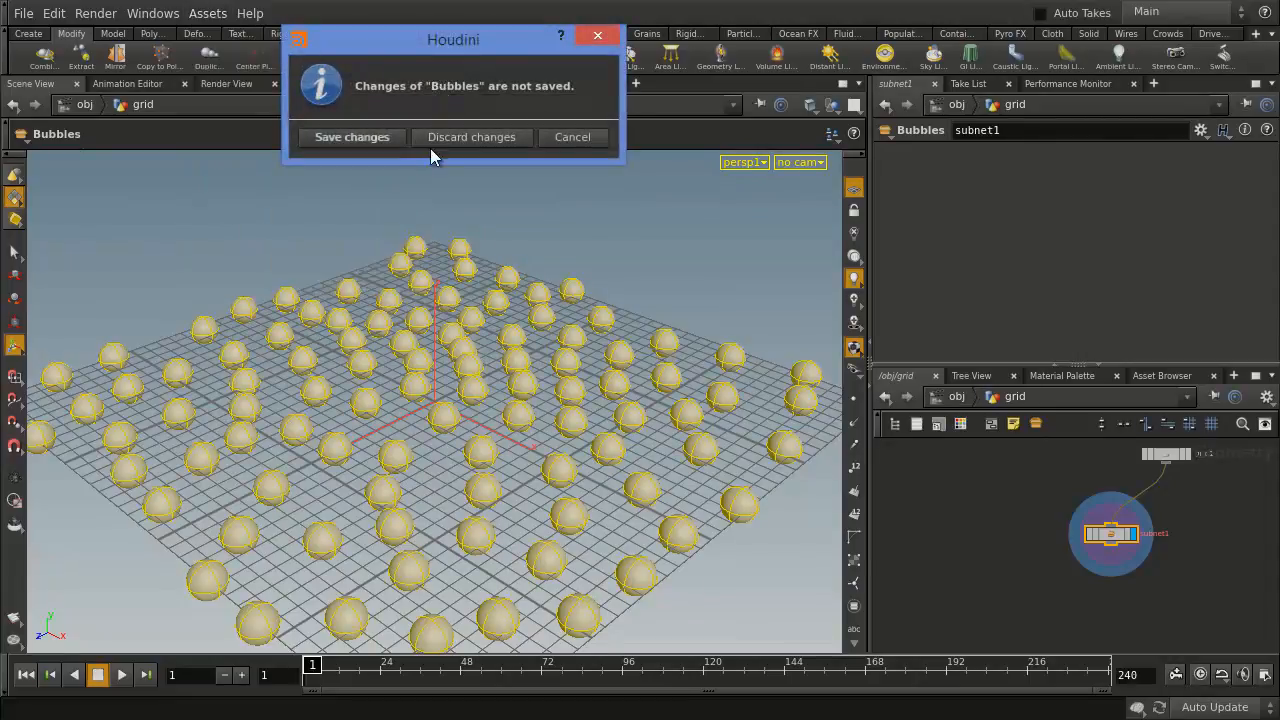
click(364, 138)
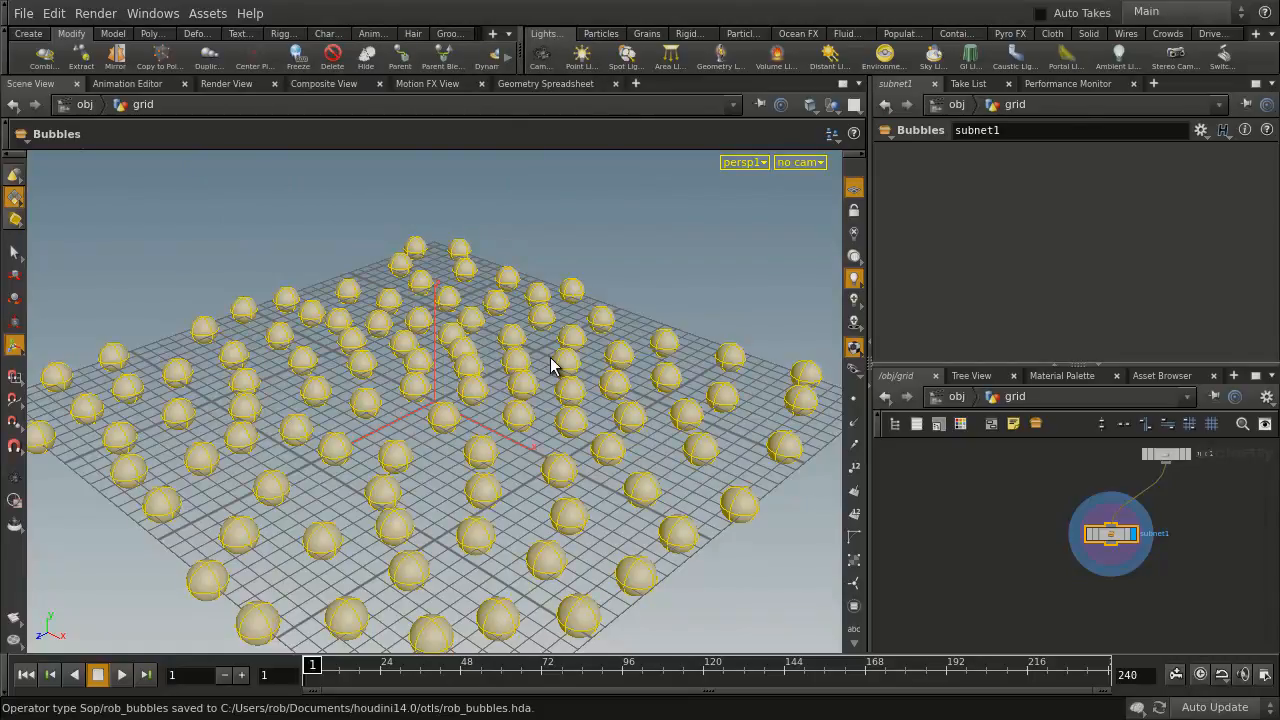
Return to the object level, move the grid object aside and turn off its display
click(1020, 585)
click(955, 398)
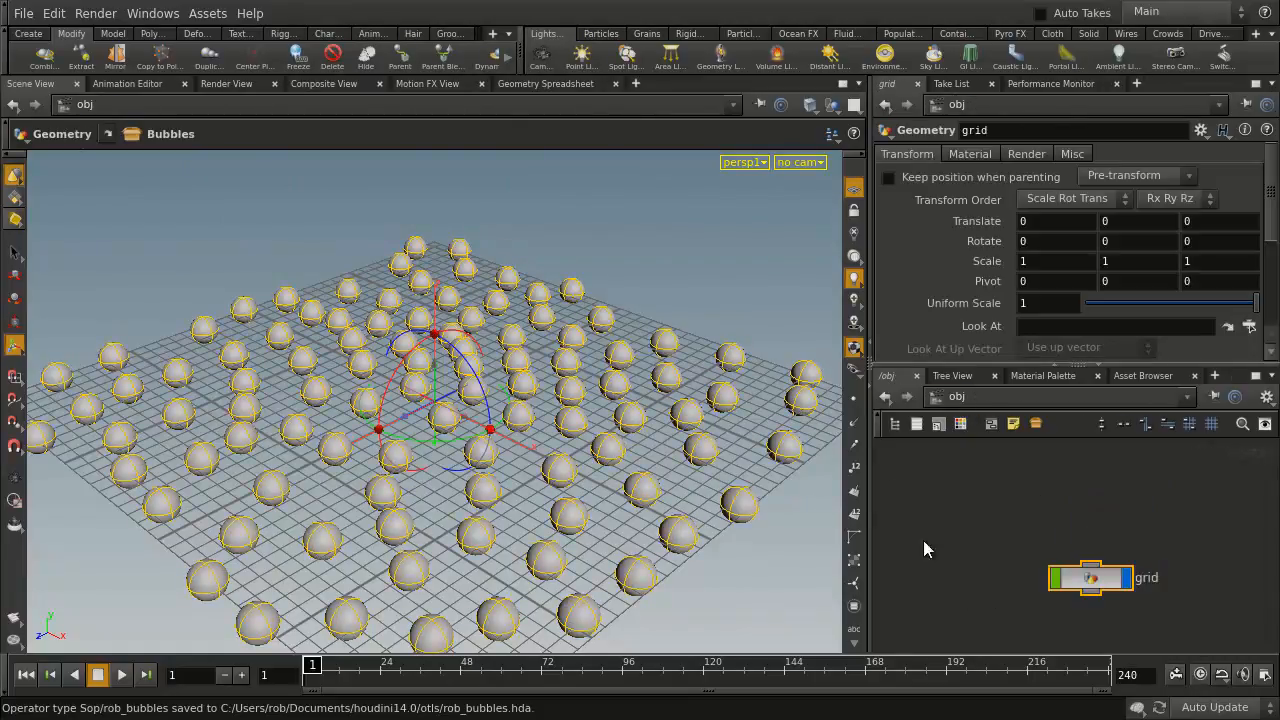
drag(1090, 578, 1024, 521)
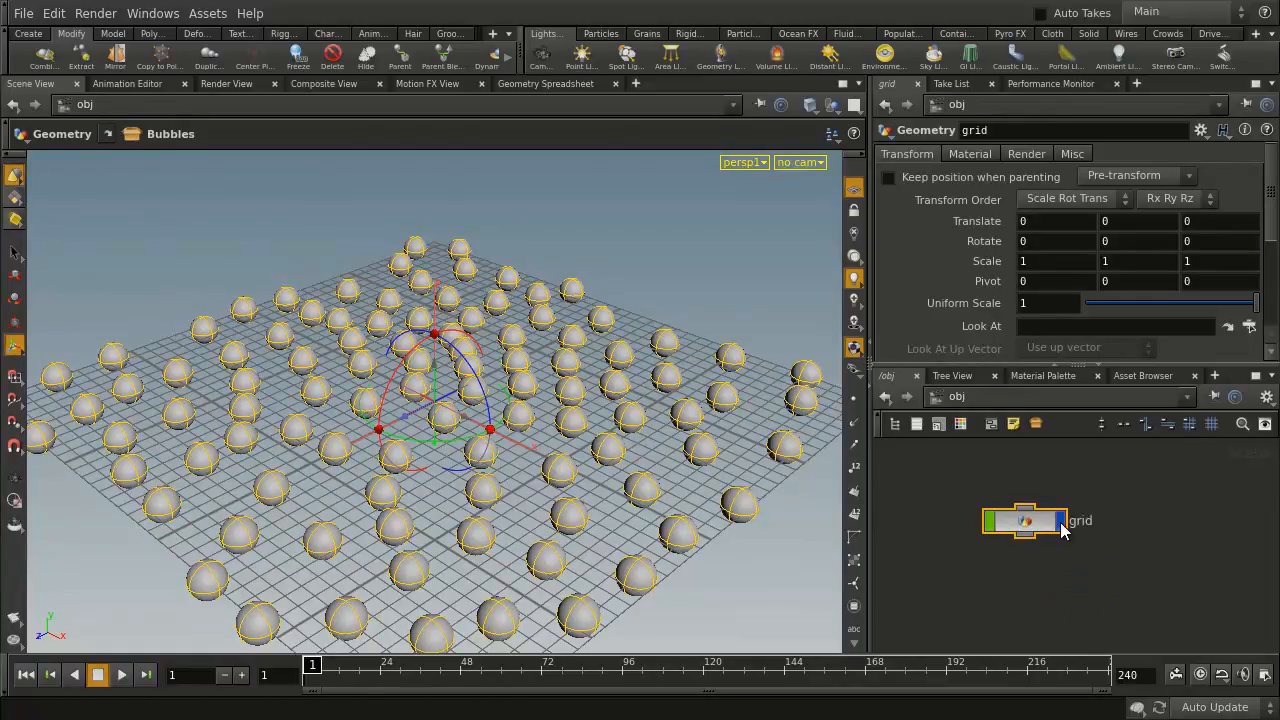
click(953, 592)
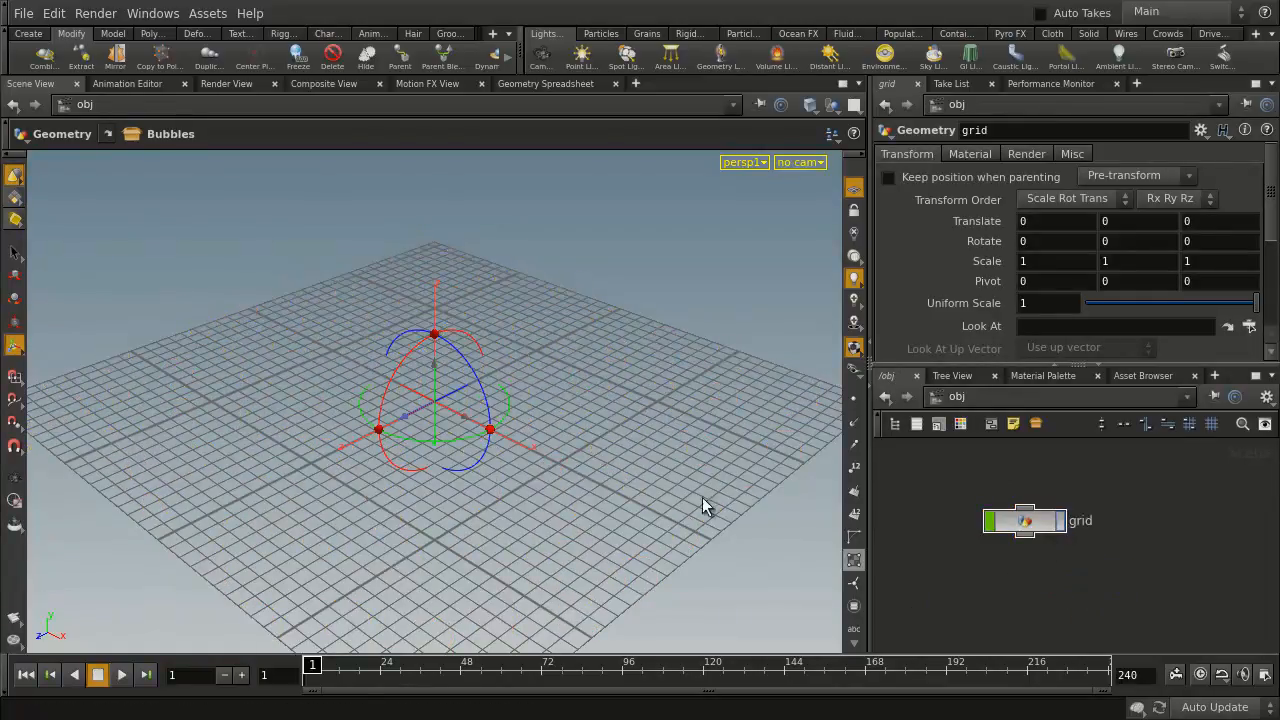
Create a box object at the origin of the scene
click(30, 34)
click(42, 56)
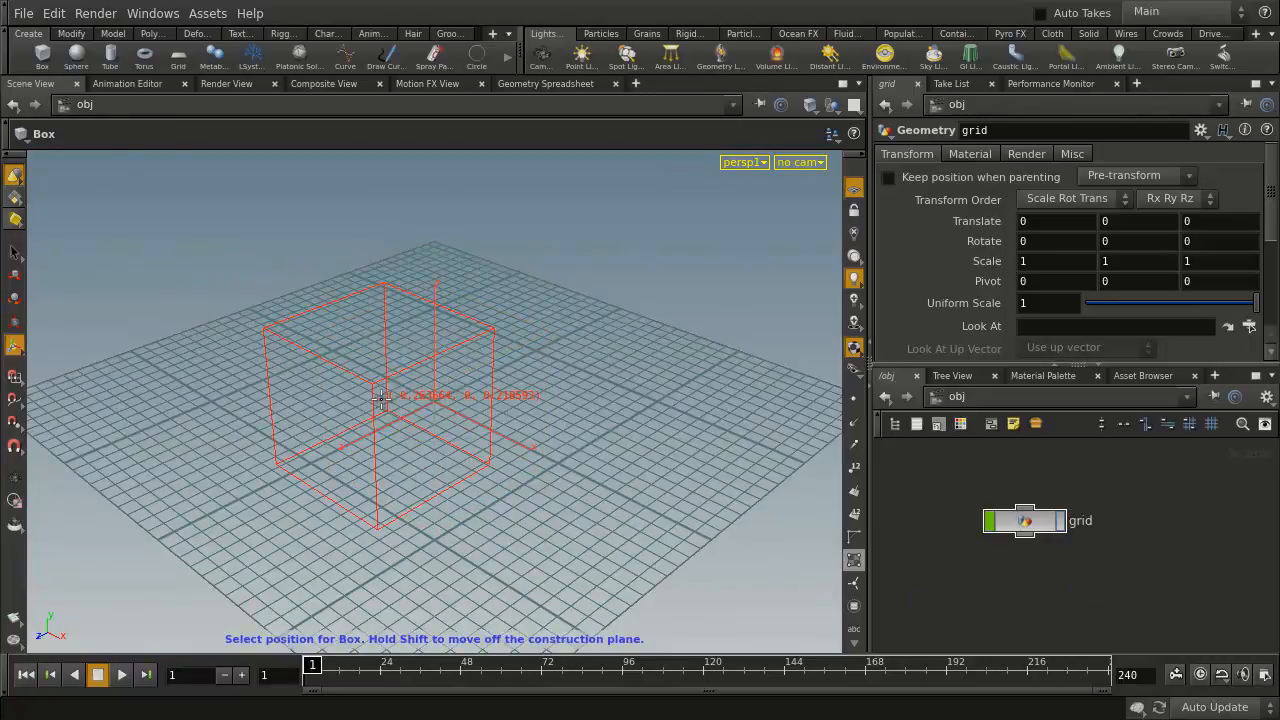
key(Return)
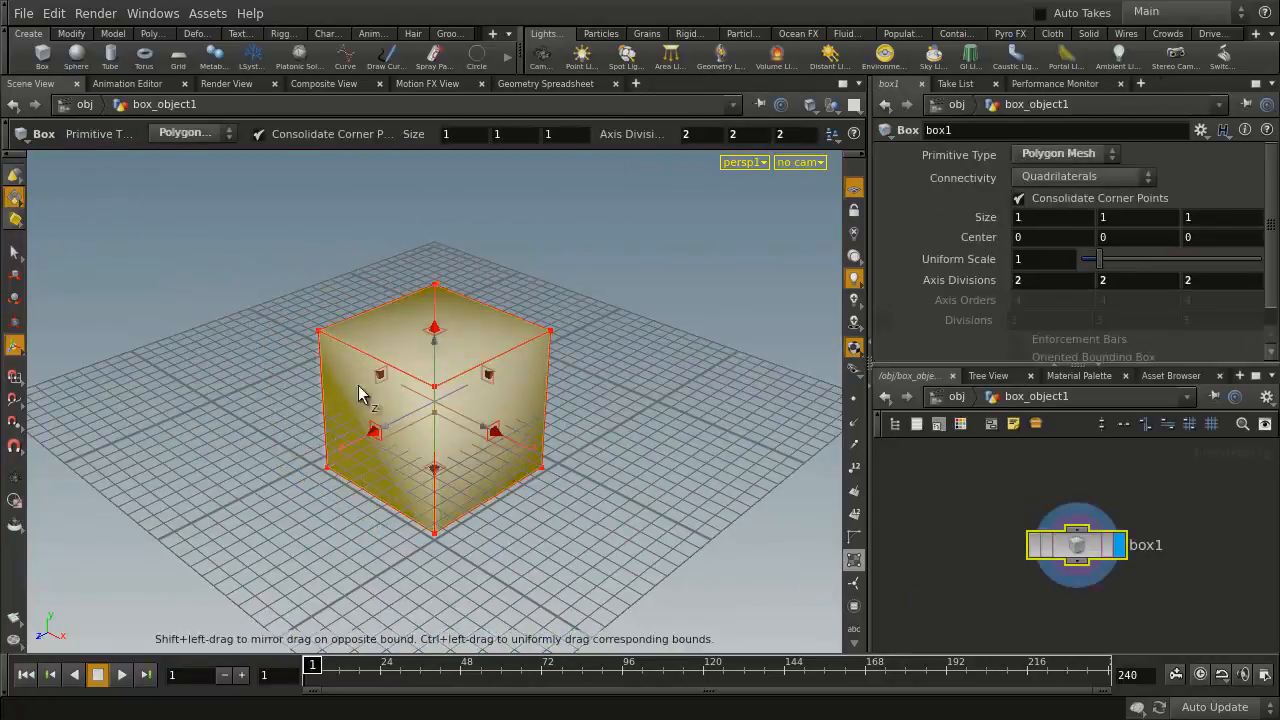
Apply the Bubbles digital asset to the box geometry
key(Tab)
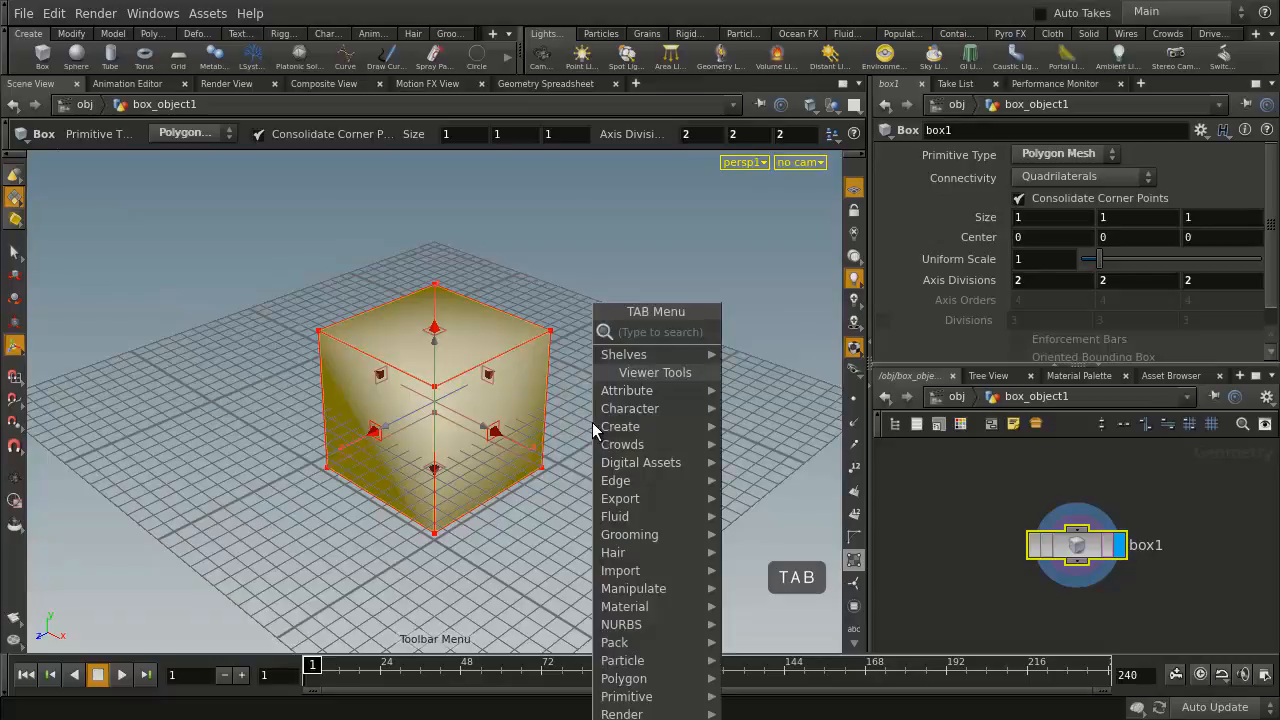
mouse_move(690, 462)
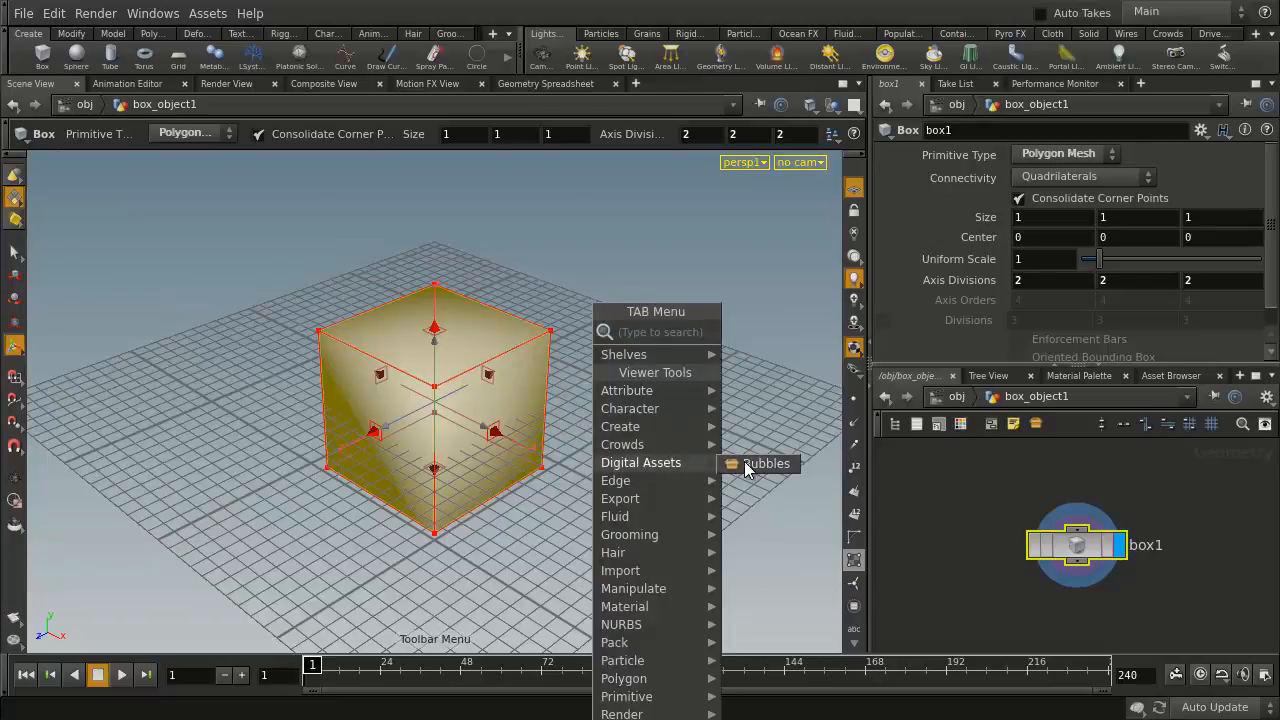
click(745, 464)
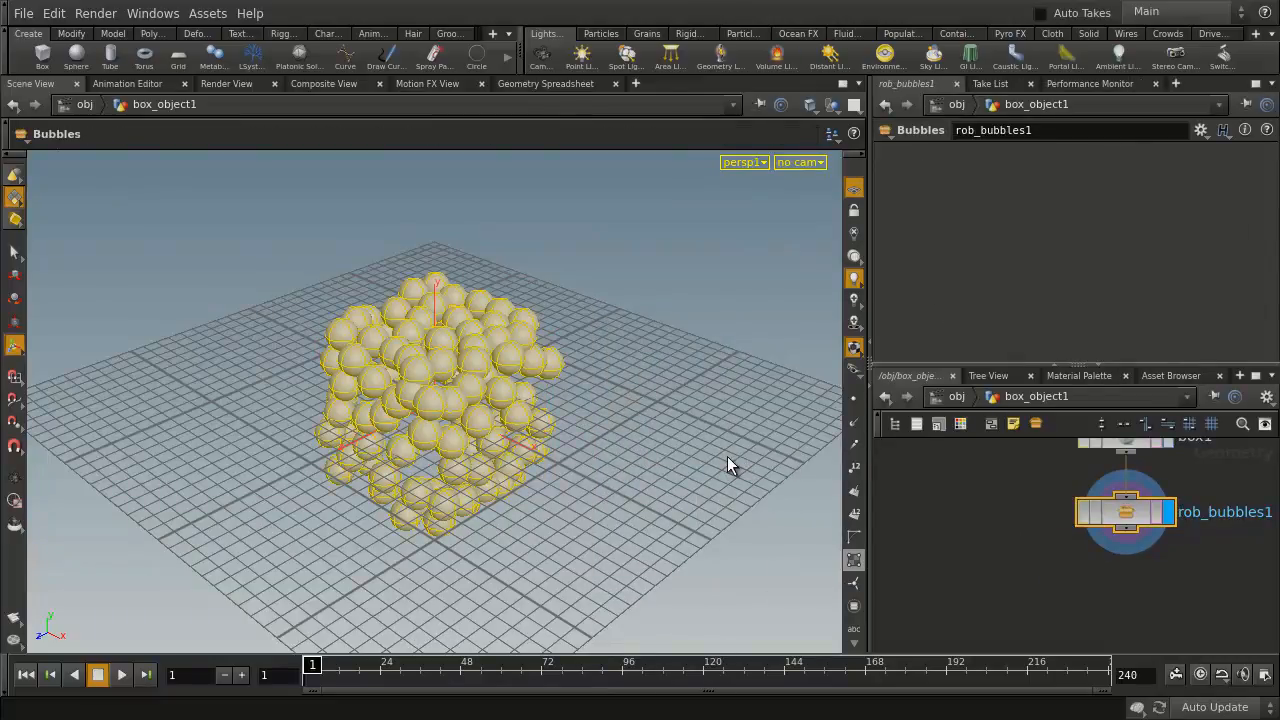
mouse_move(646, 434)
mouse_down()
mouse_move(660, 431)
mouse_move(635, 426)
mouse_up()
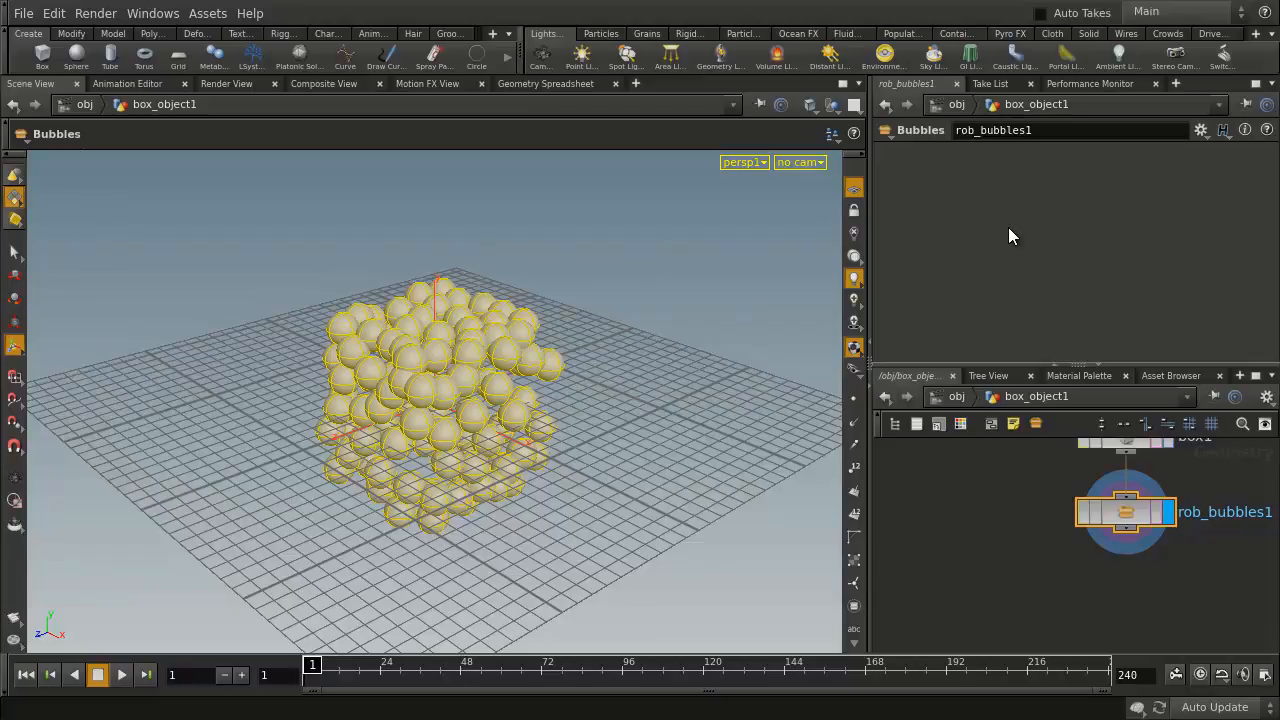
Enter the Bubbles asset's network on the box and unlock the asset for editing
double_click(1125, 514)
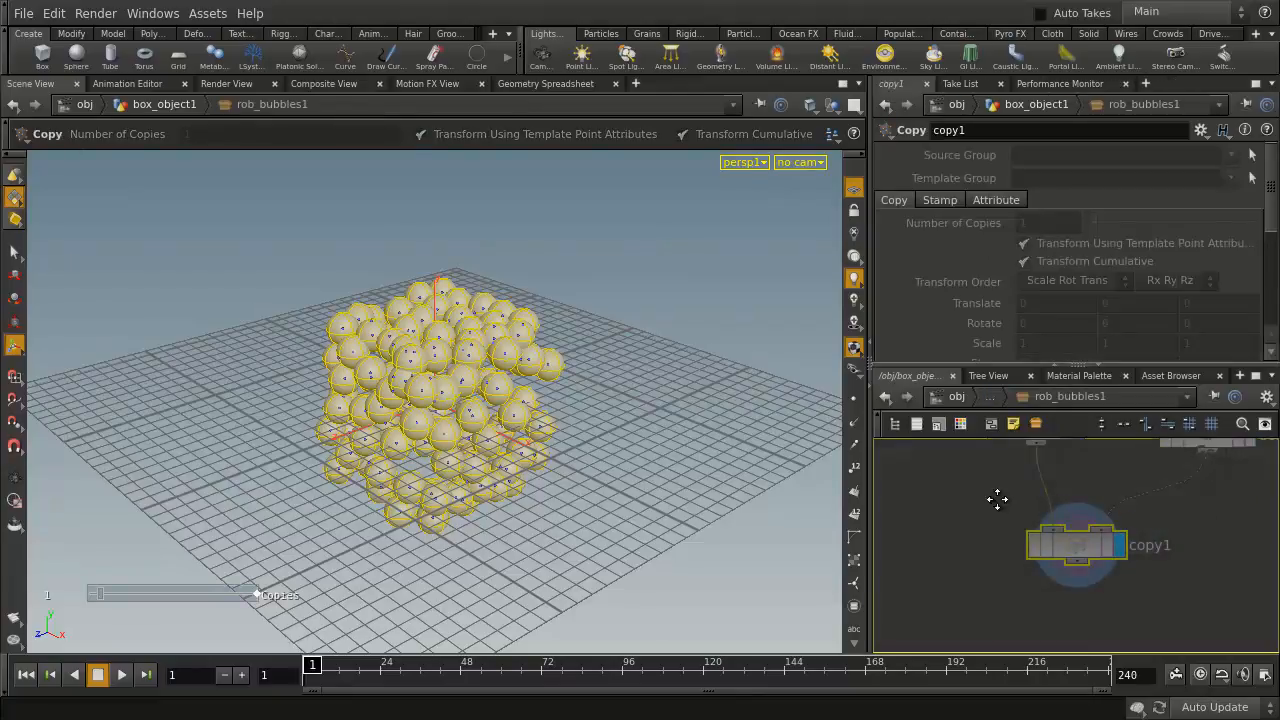
key(h)
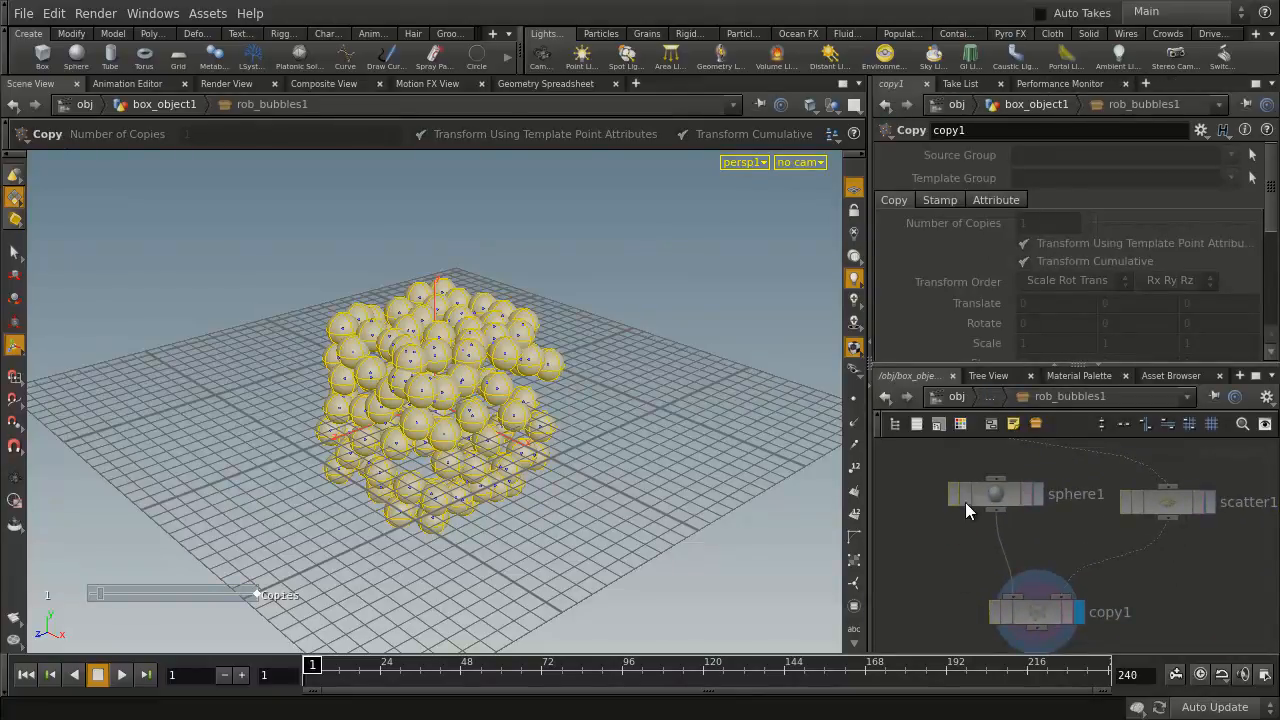
click(208, 13)
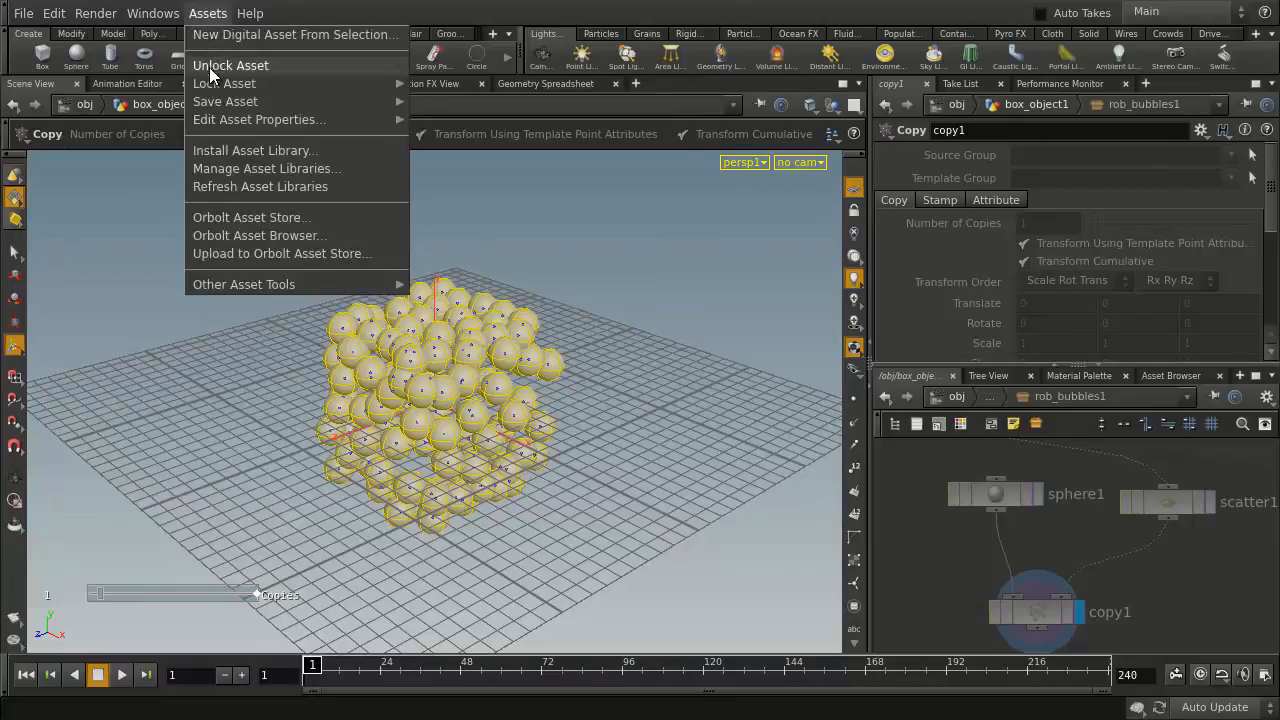
mouse_move(209, 67)
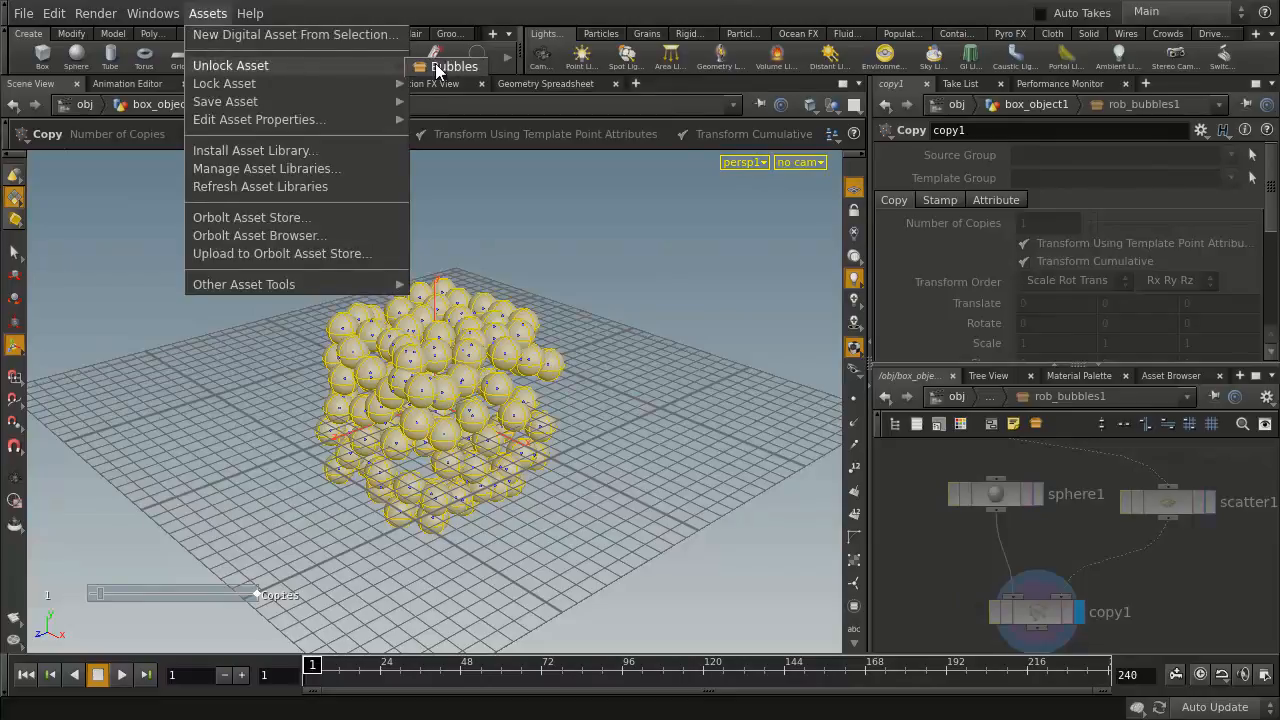
click(438, 67)
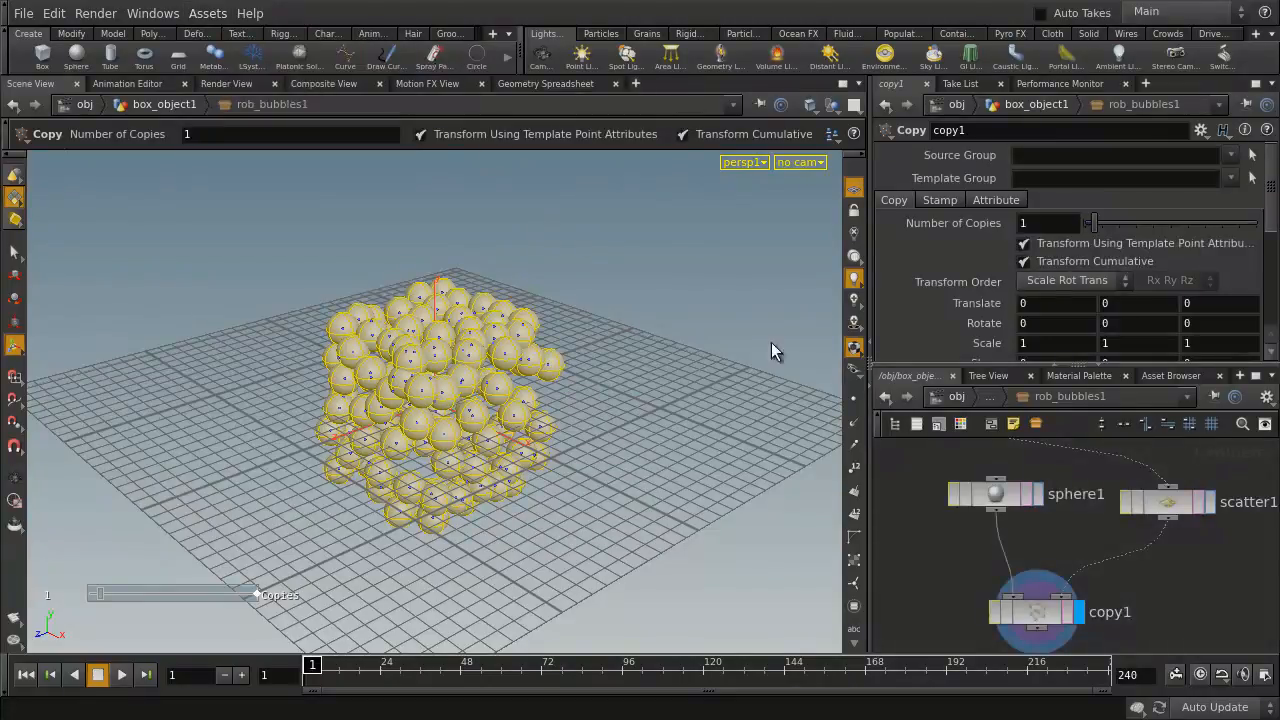
key(h)
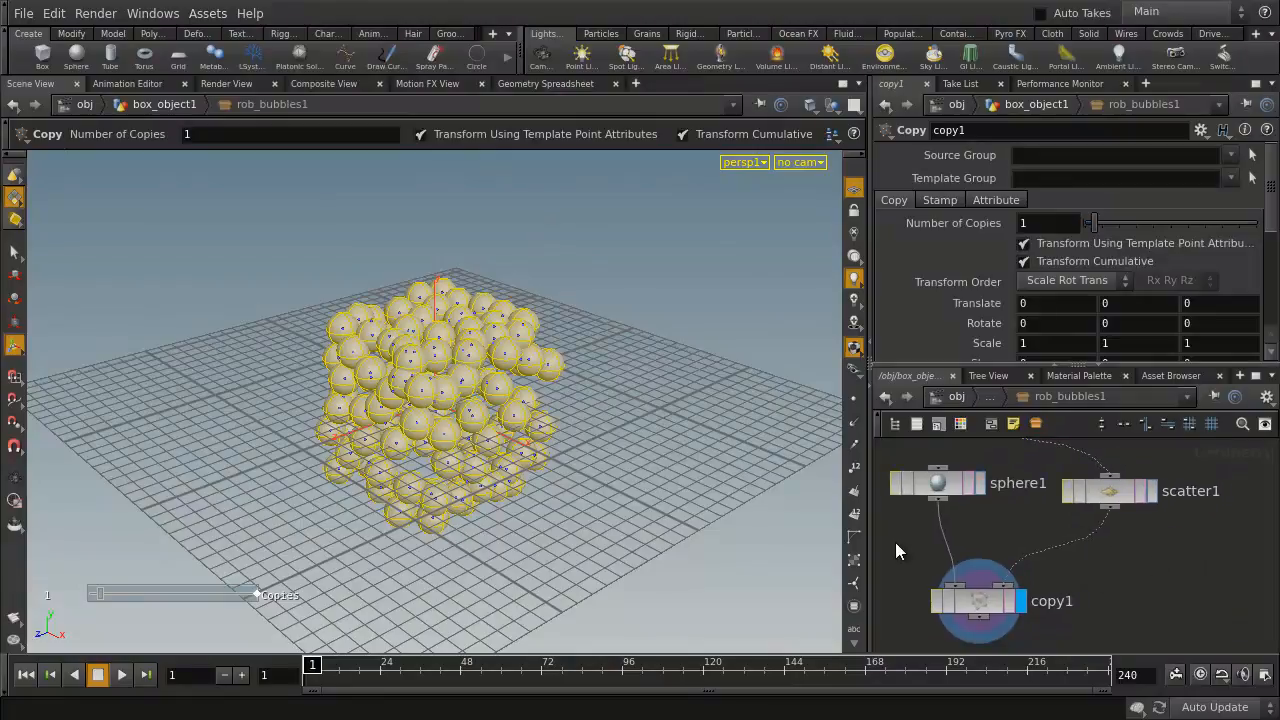
Insert a Color node between the scatter and copy nodes and set its color to red (0.9, 0, 0)
key(Tab)
text(colo)
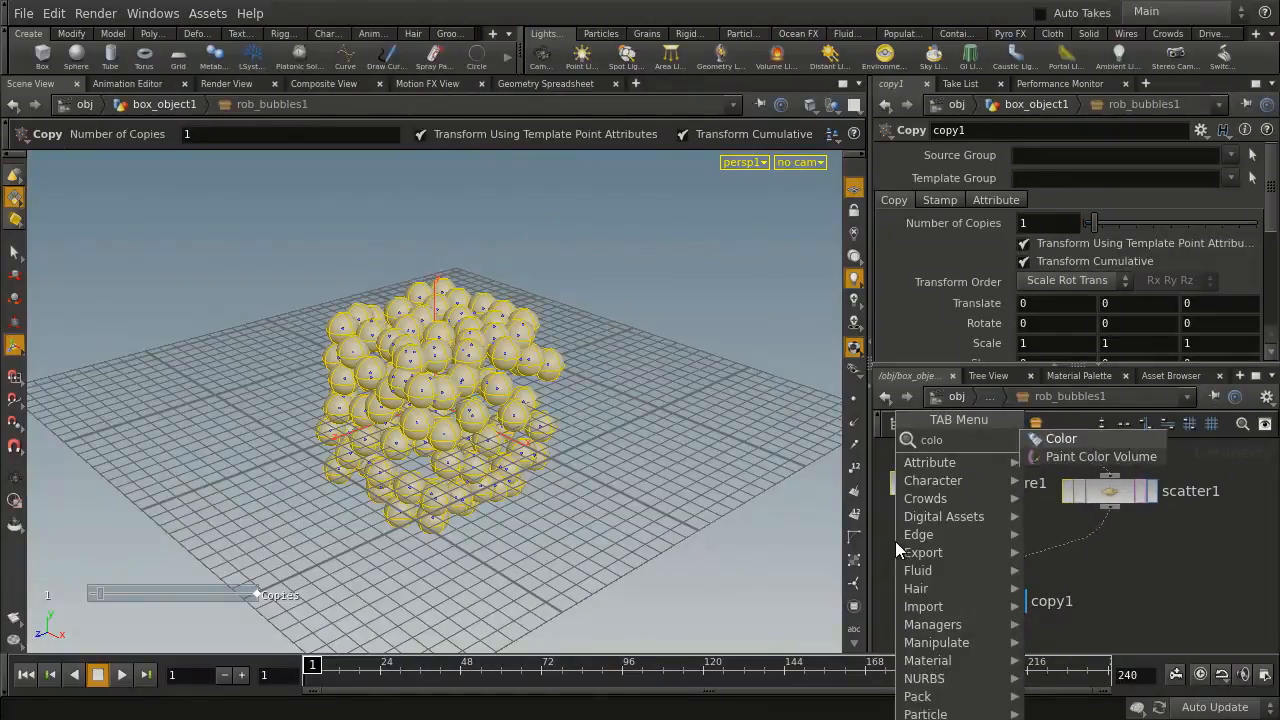
key(Return)
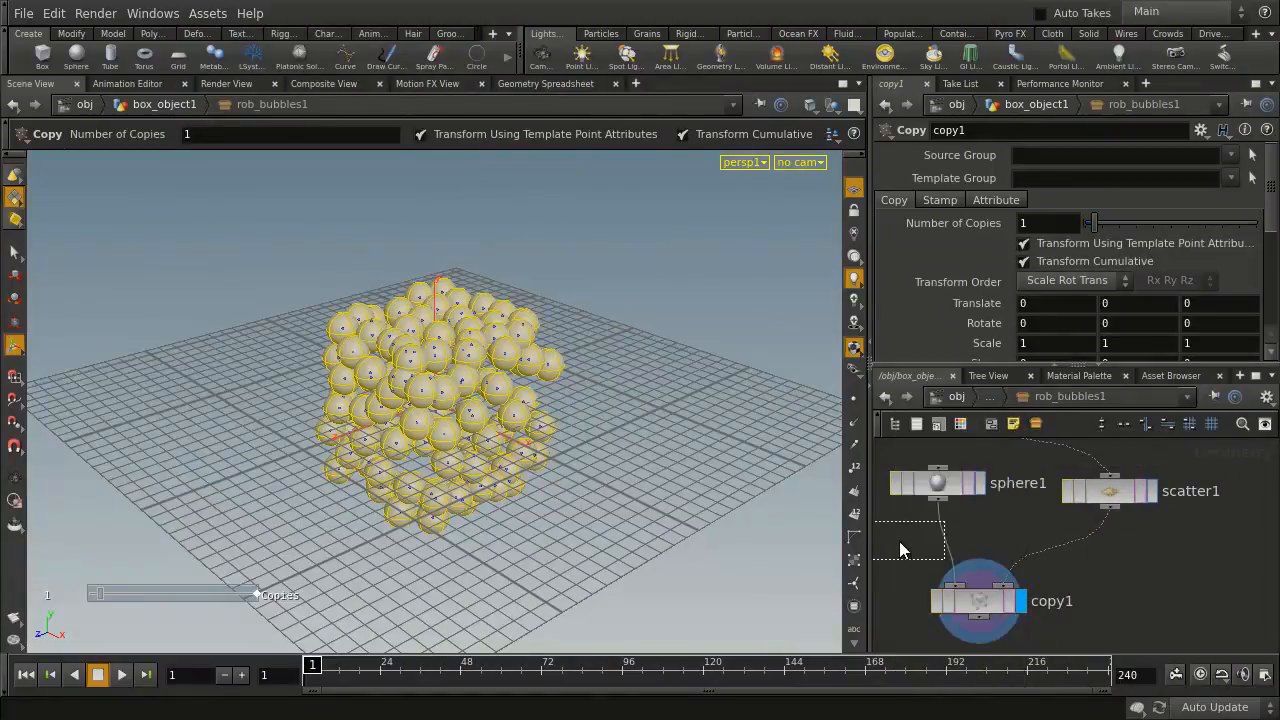
click(1155, 578)
drag(1155, 583, 1075, 545)
click(1039, 246)
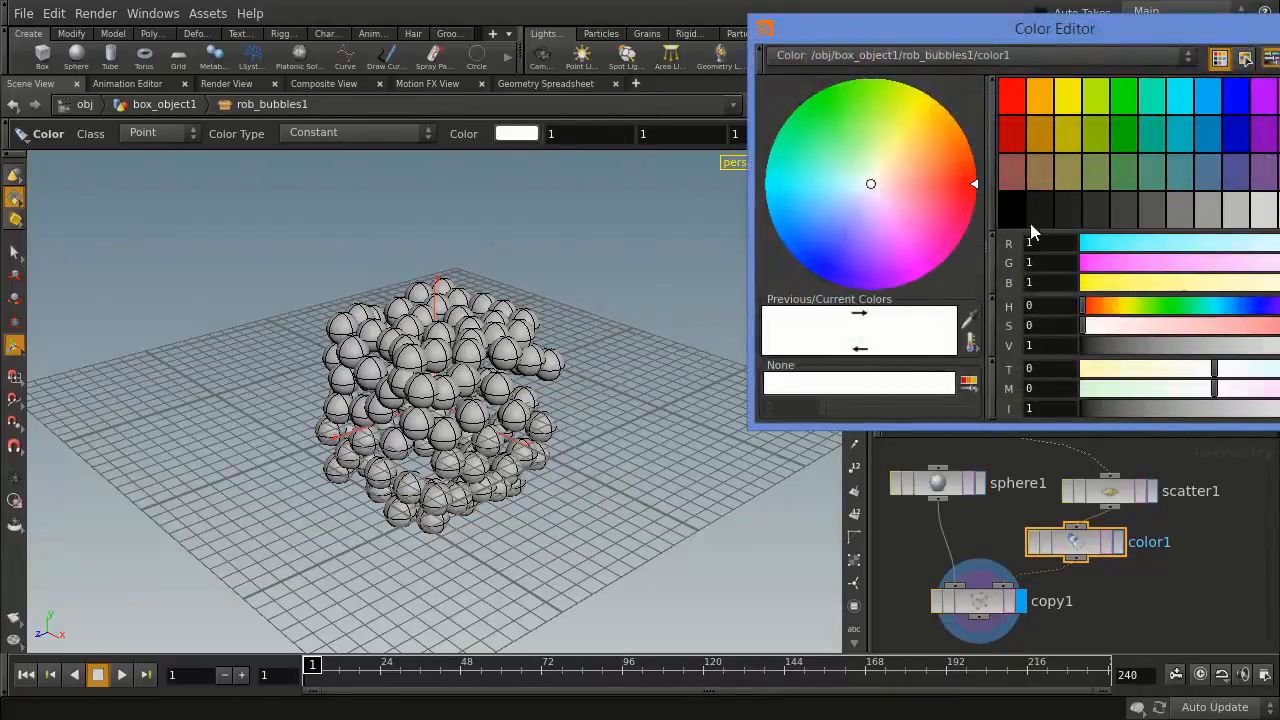
click(1010, 100)
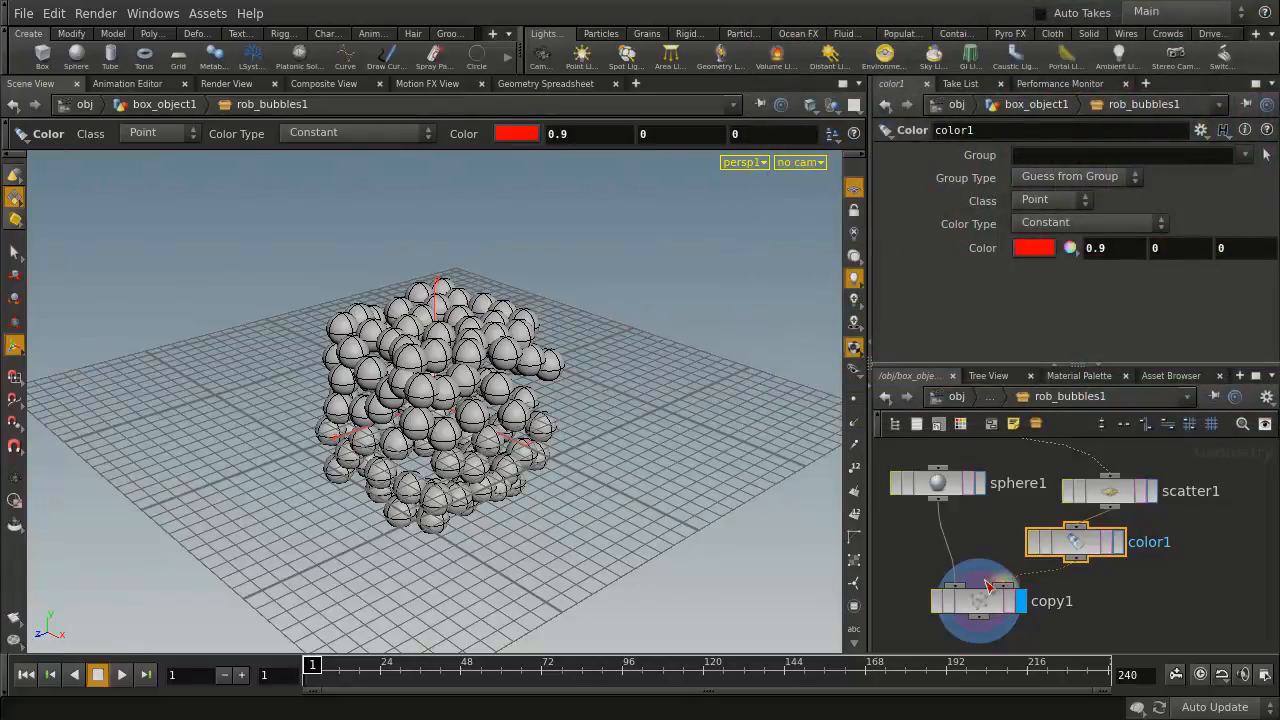
Enable Use Template Point Attributes on the copy node
click(985, 612)
click(990, 199)
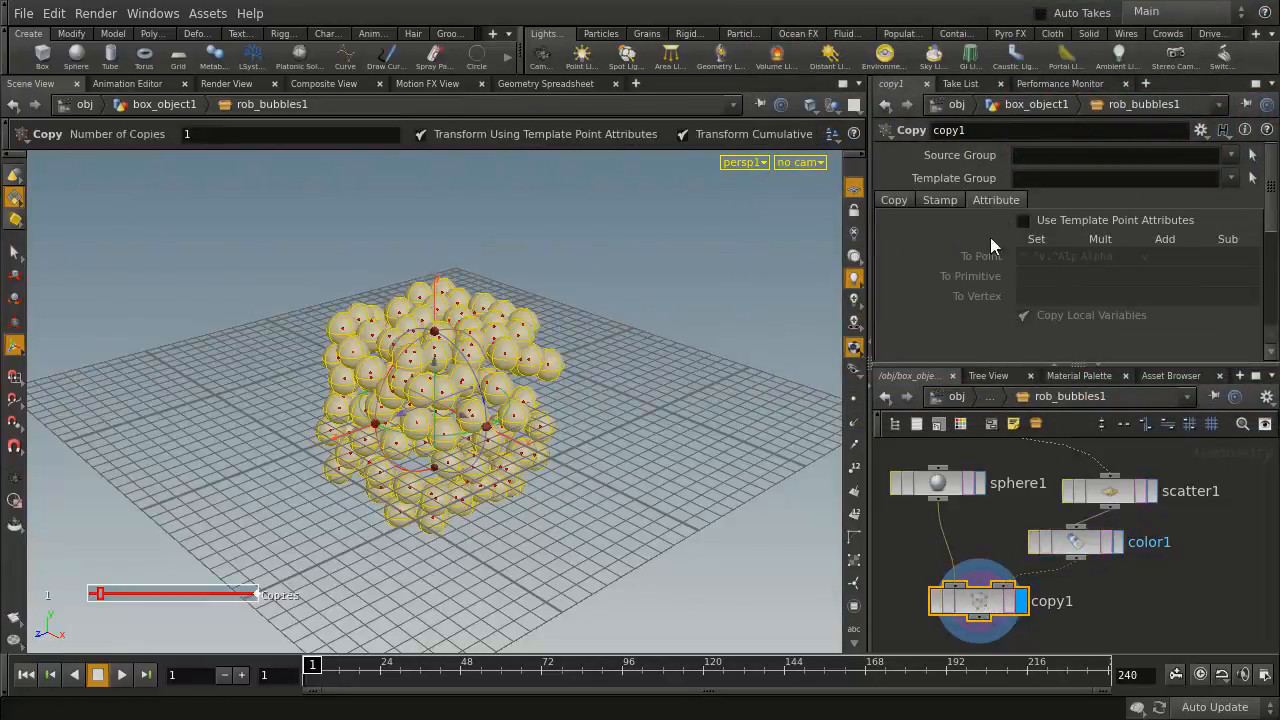
click(1024, 220)
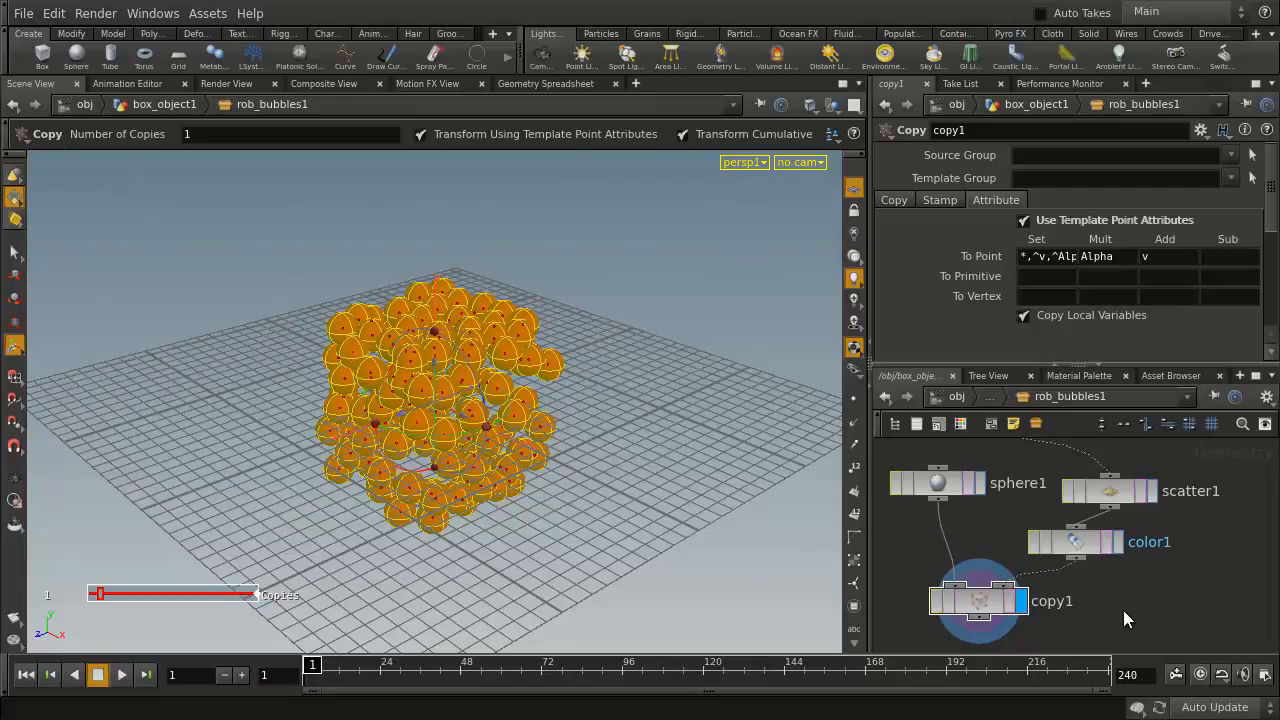
Return to the box object's network and clear the selection to view the colored bubbles
click(143, 106)
key(s)
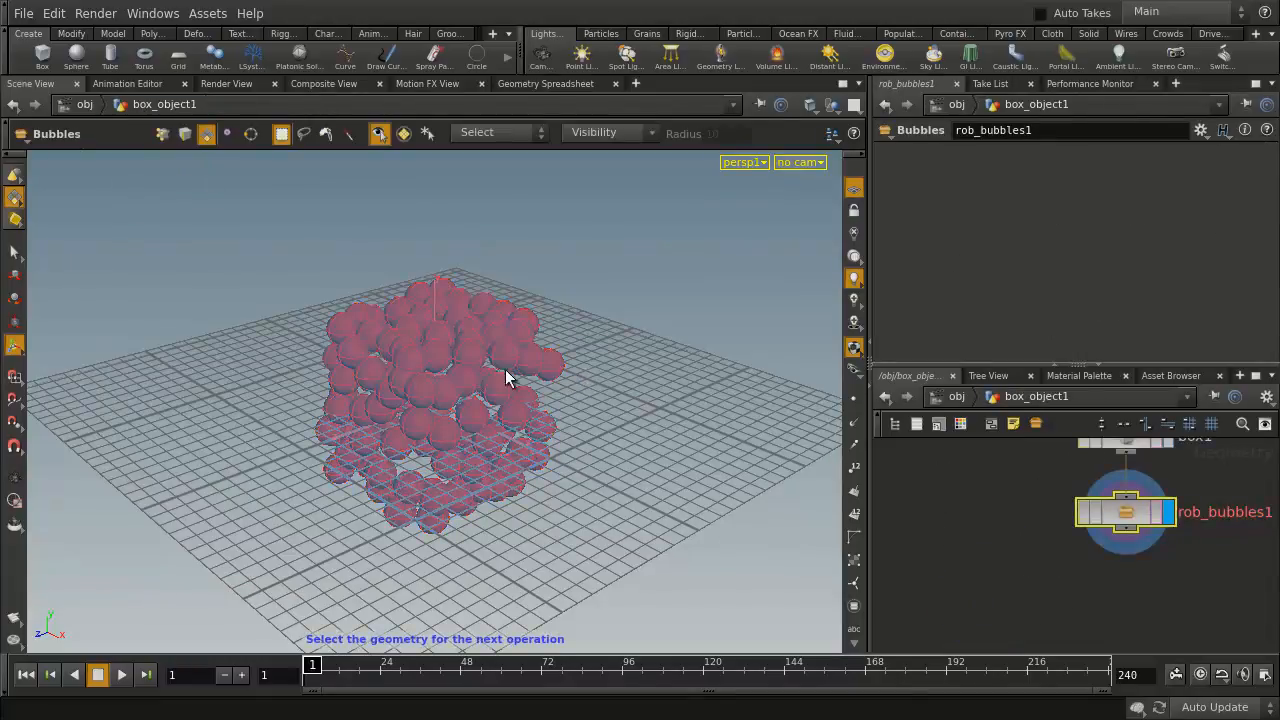
click(1048, 574)
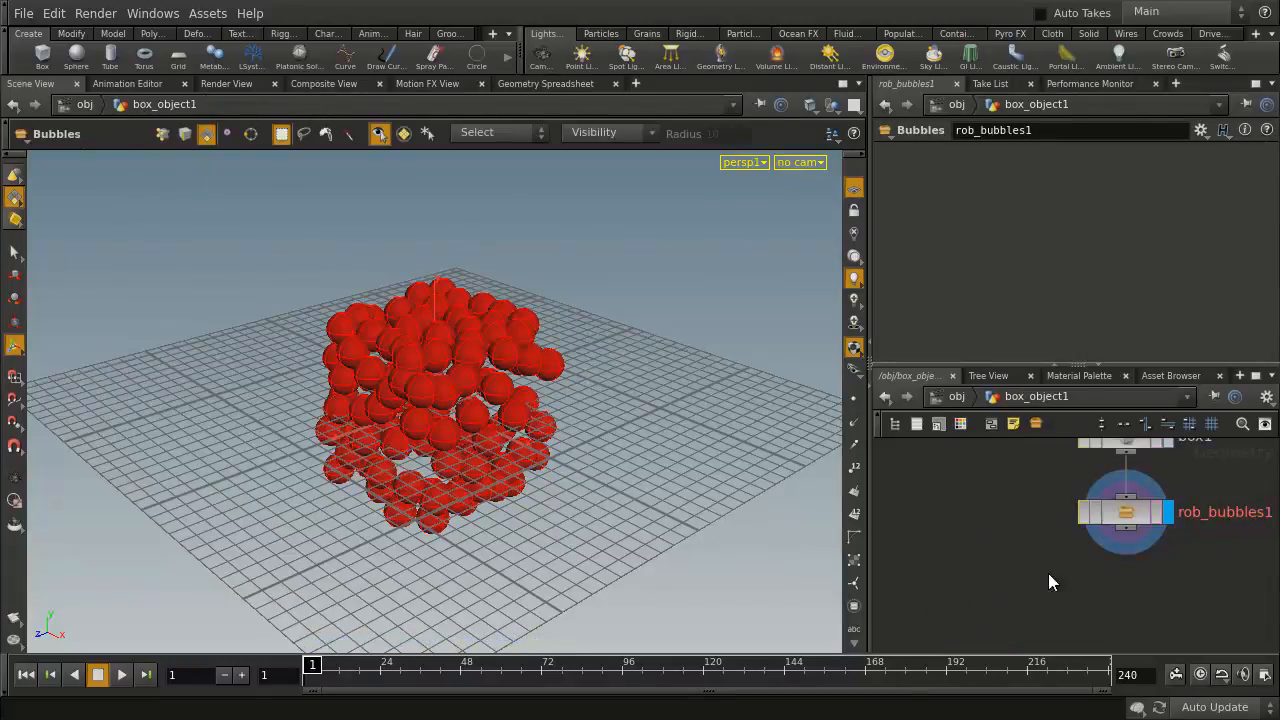
Go back inside the Bubbles asset and open its type properties at the parameter setup, narrowing the window to uncover the node parameters
double_click(1132, 515)
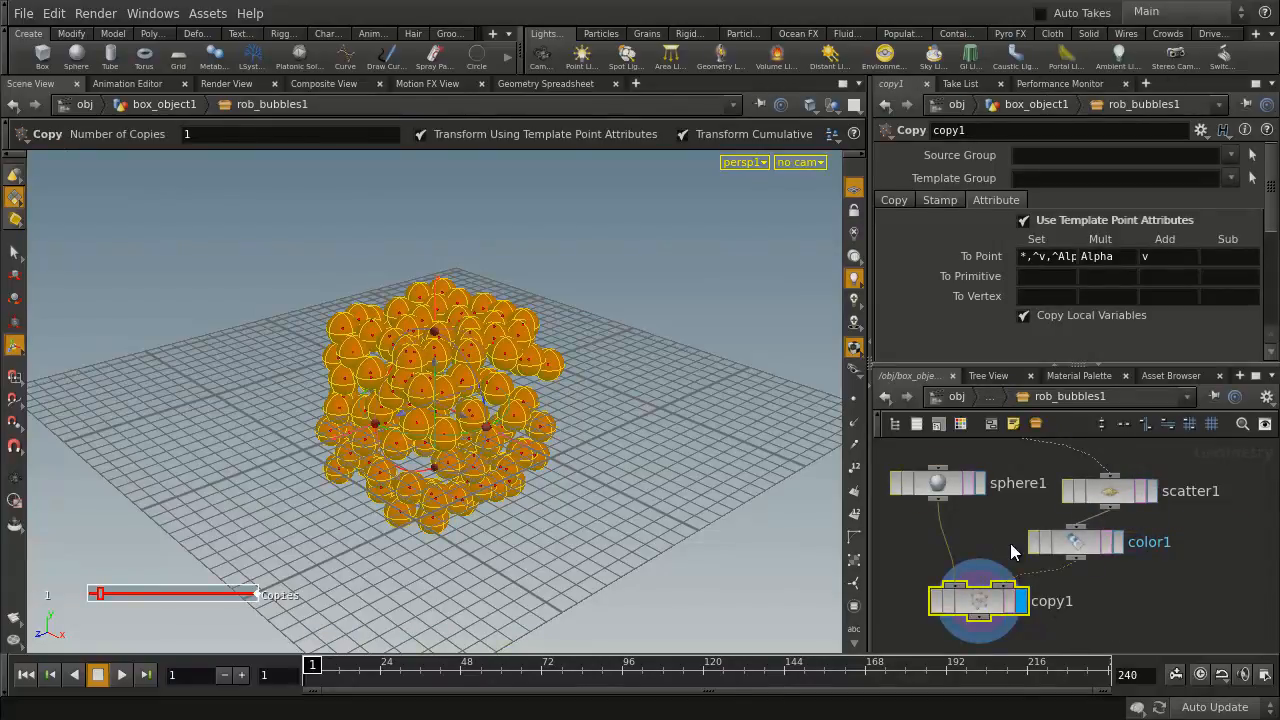
click(202, 15)
mouse_move(246, 124)
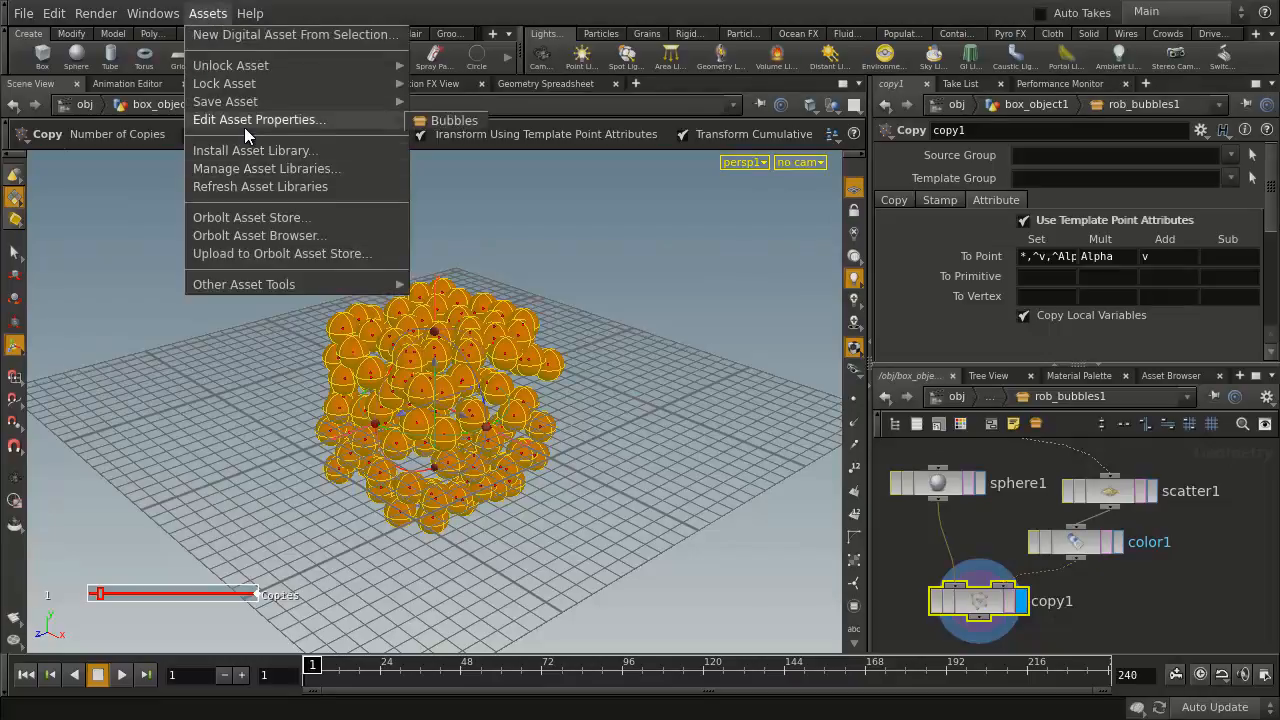
click(430, 120)
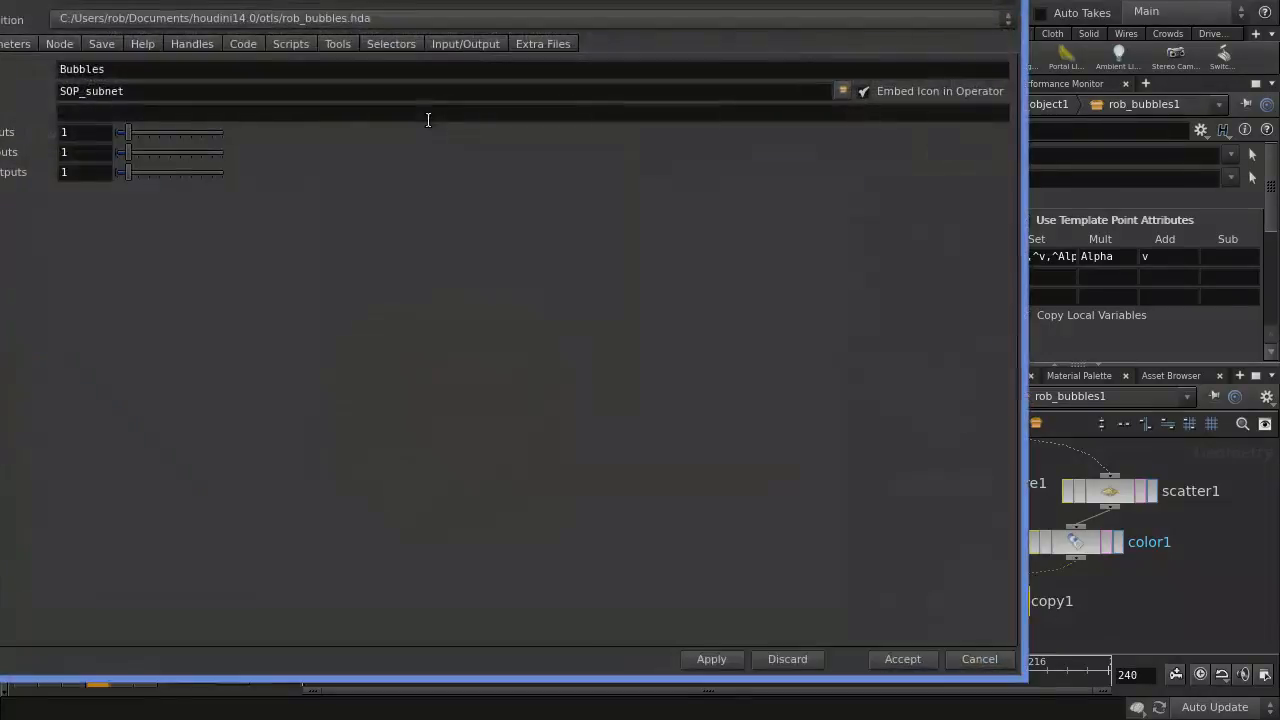
drag(267, 0, 379, 123)
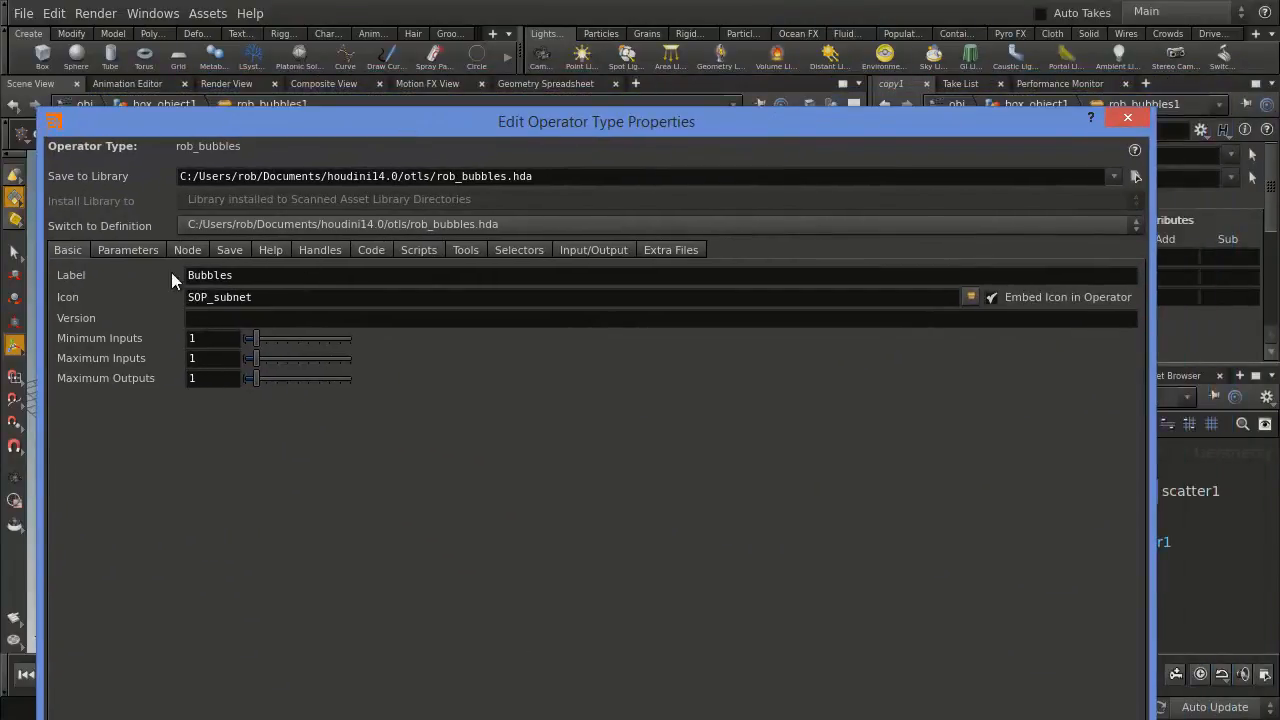
click(147, 252)
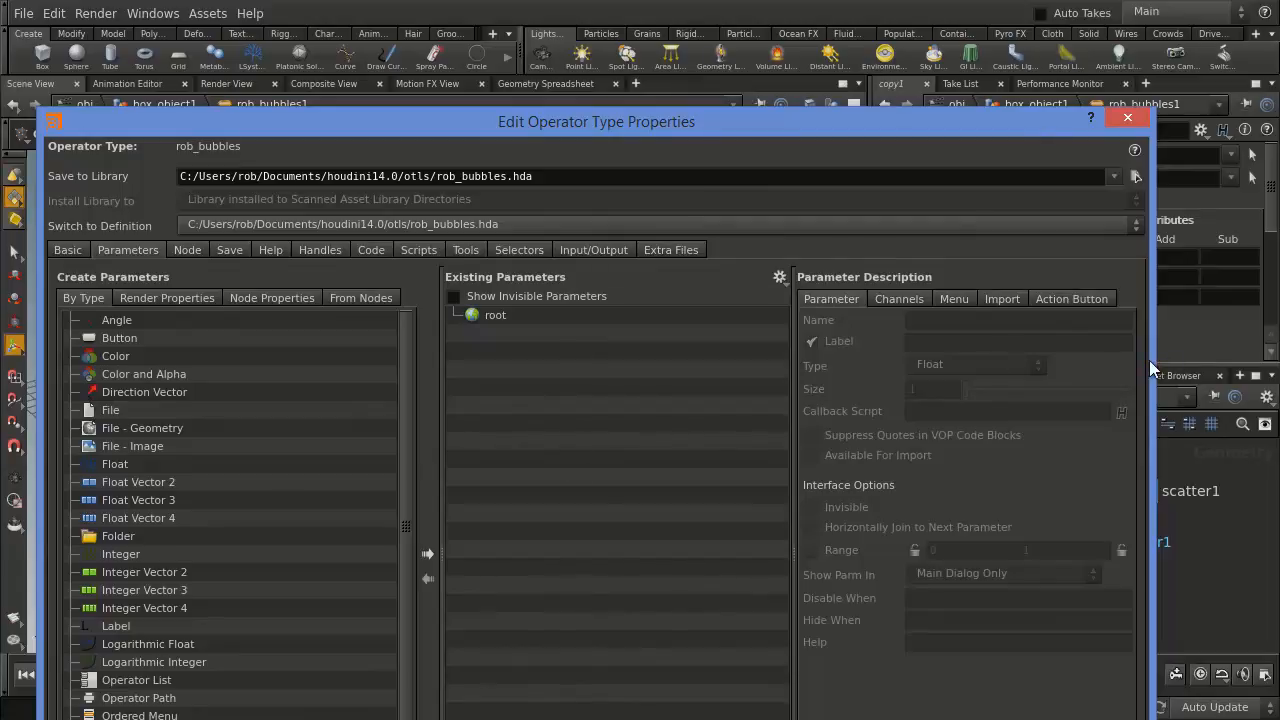
drag(1150, 362, 883, 360)
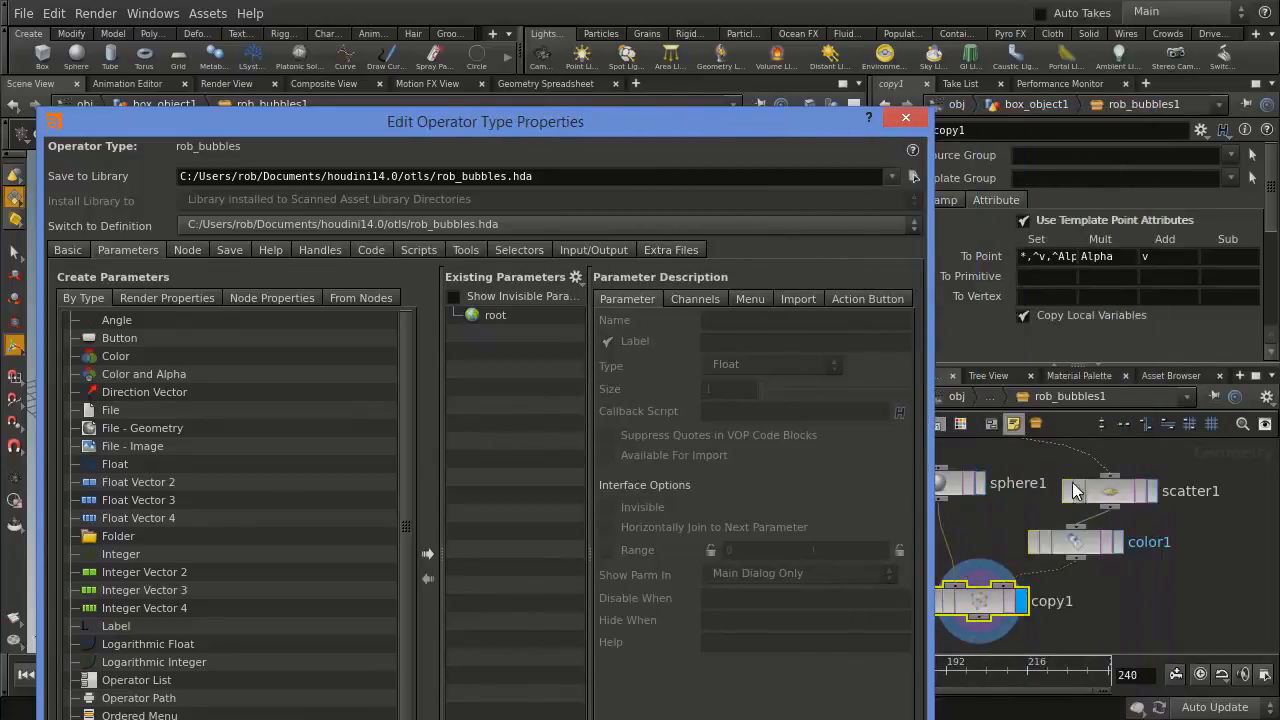
Expose the scatter node's Force Total Count as an asset parameter and label it Points
click(1140, 597)
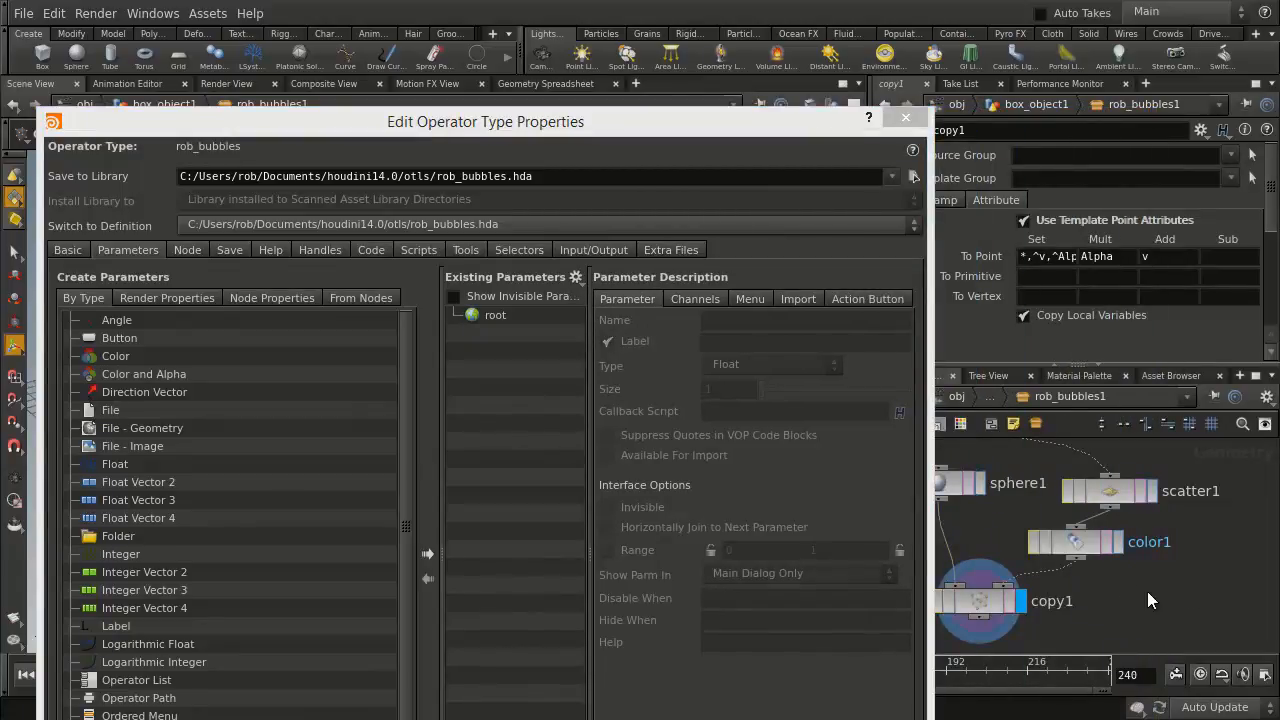
middle_drag(1148, 594, 1191, 632)
click(1151, 530)
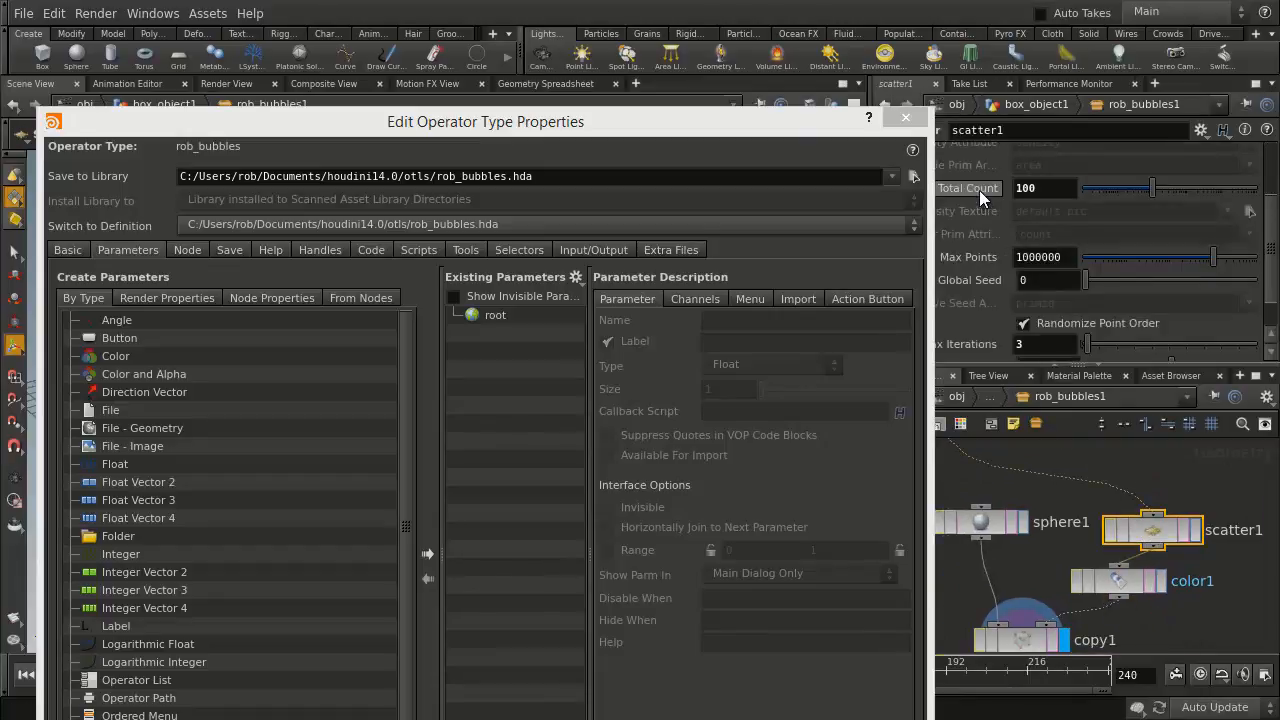
click(538, 320)
drag(511, 322, 511, 316)
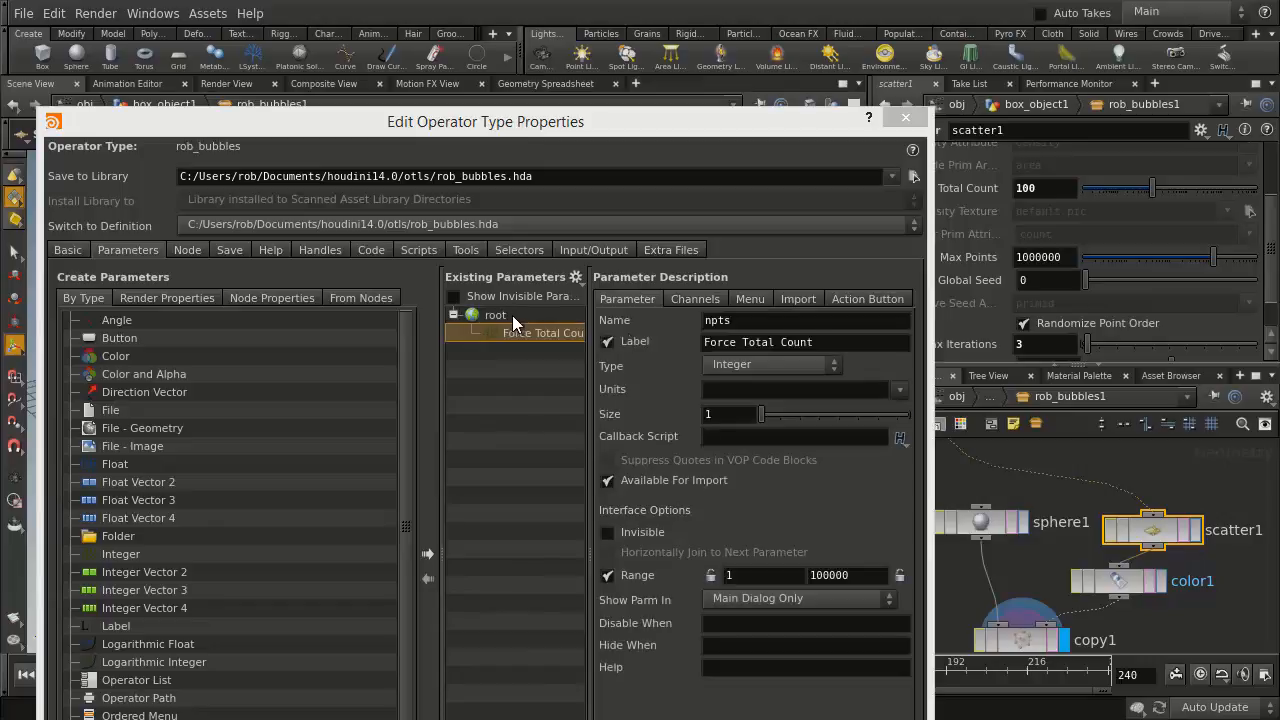
drag(818, 342, 655, 341)
text(Points)
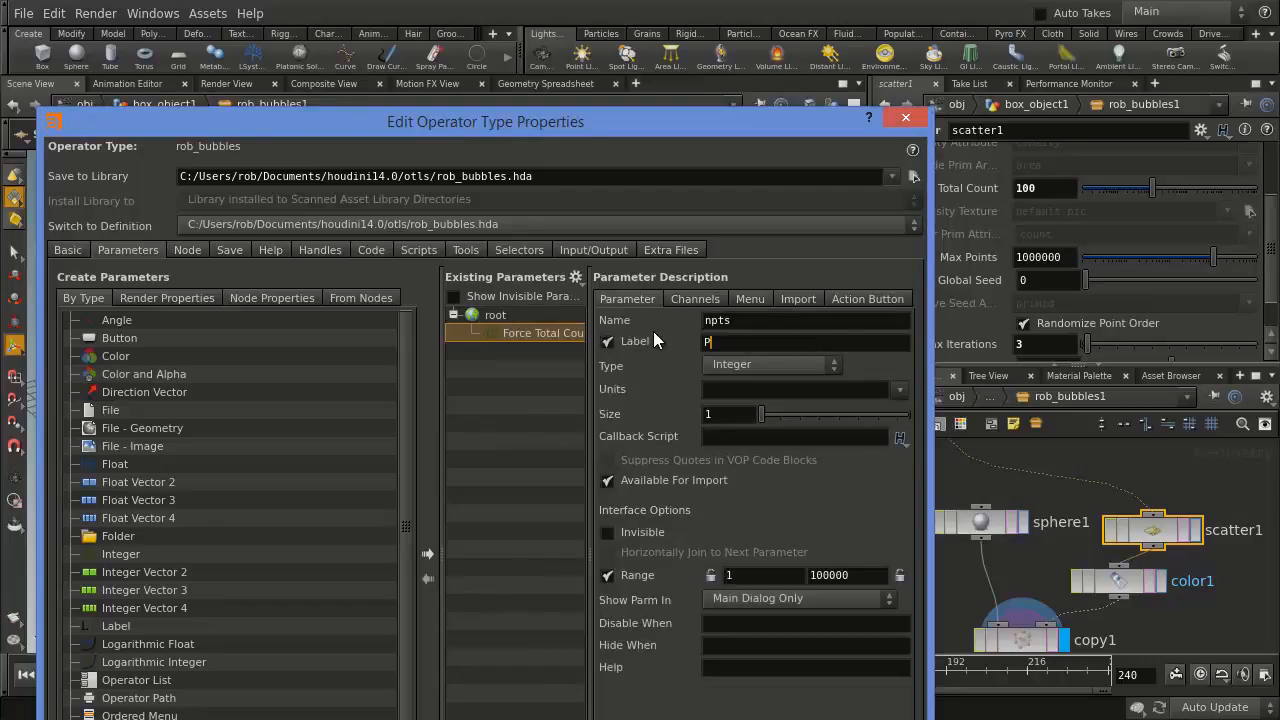
key(Return)
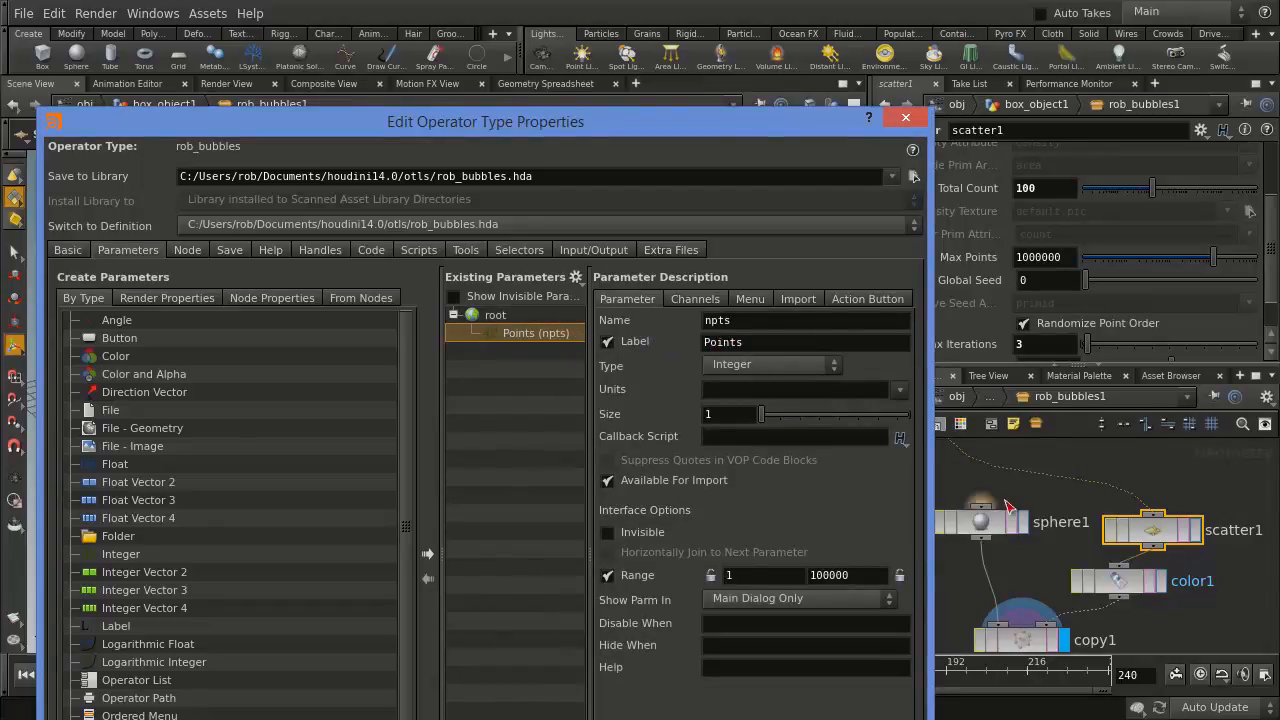
Expose the color node's Color as an asset parameter under root
click(1121, 587)
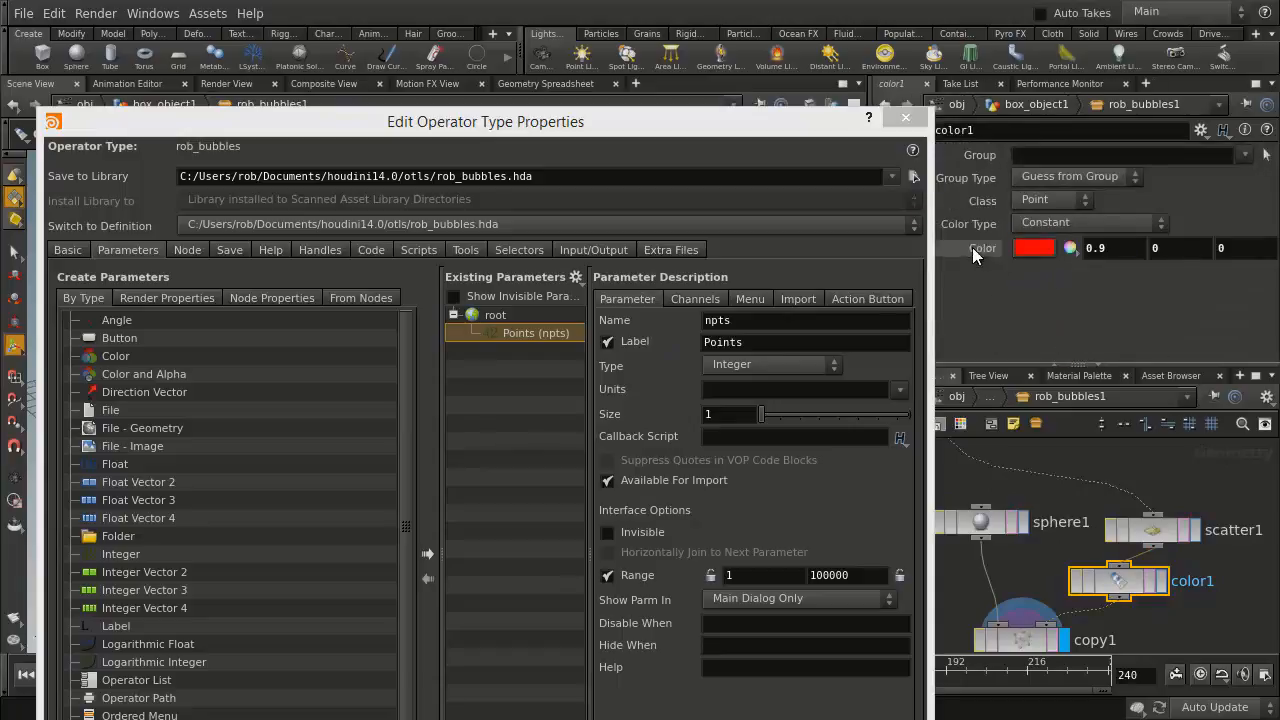
drag(972, 247, 489, 316)
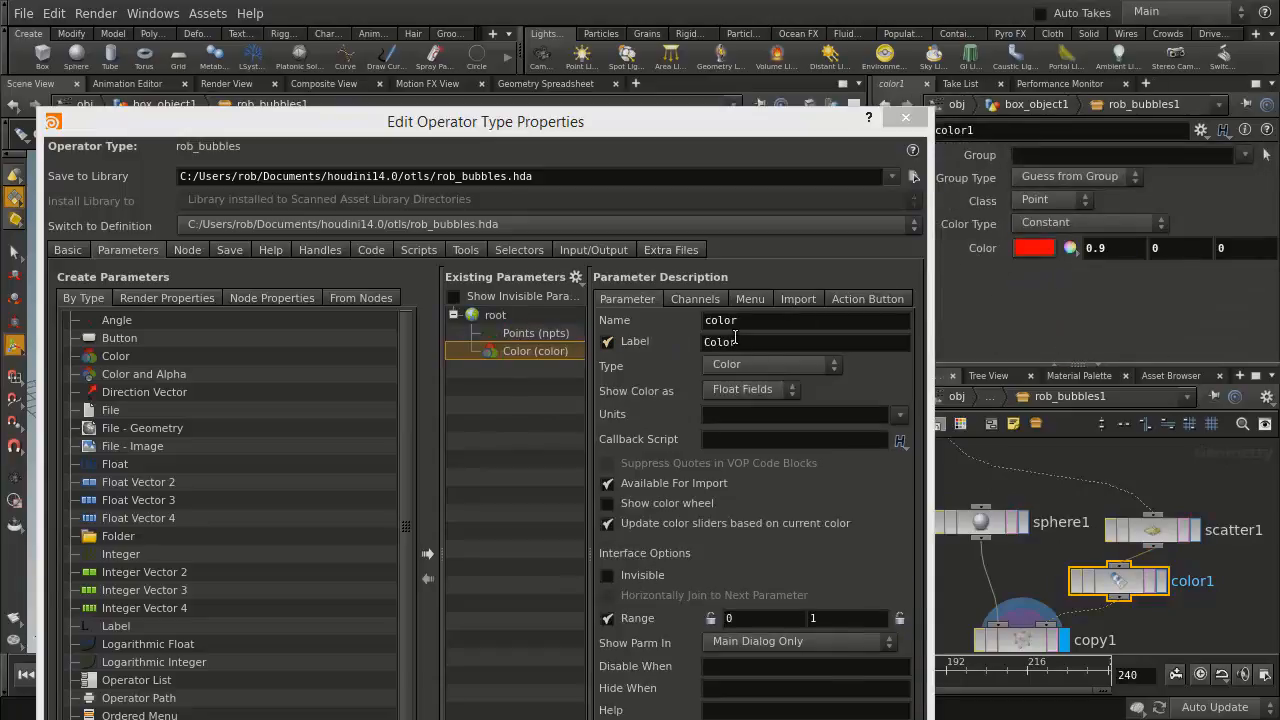
Expose the sphere node's first Radius component as an asset parameter under root and label it Radius
click(985, 520)
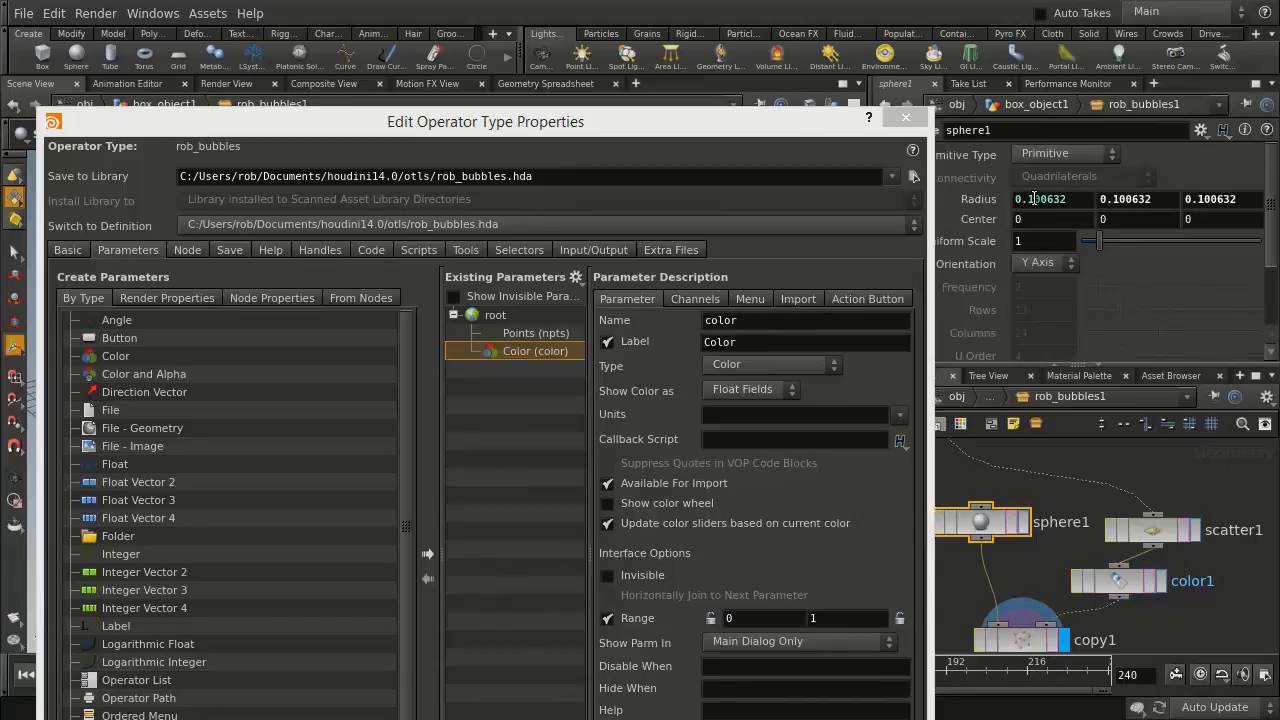
drag(1034, 199, 498, 320)
double_click(750, 342)
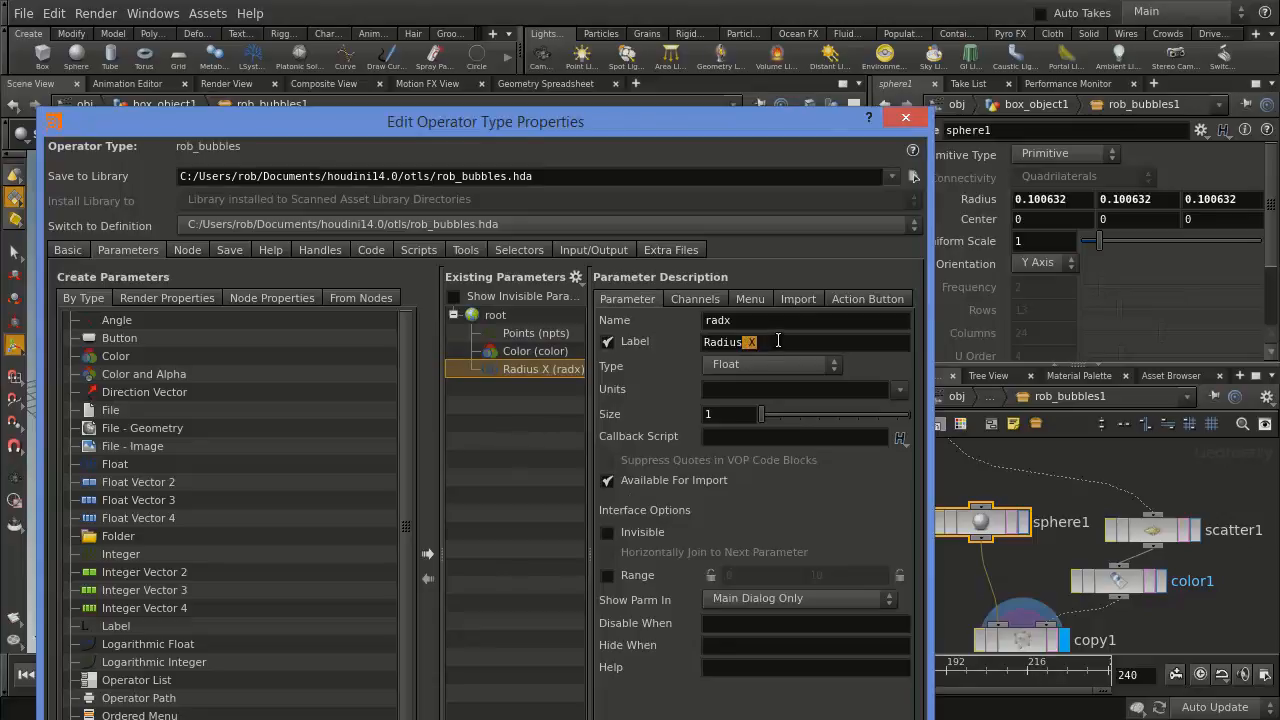
key(BackSpace)
click(1049, 455)
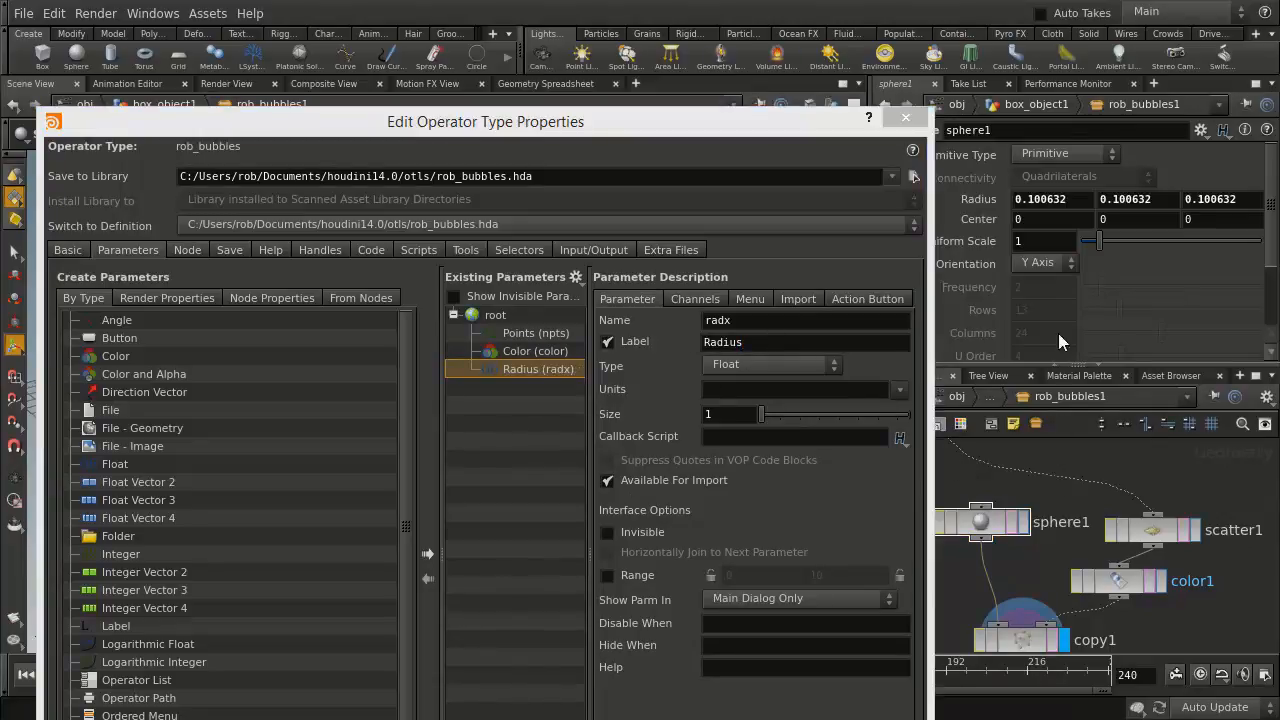
Link the sphere's second and third Radius components to the first with relative channel references, ch("radx")
double_click(1030, 198)
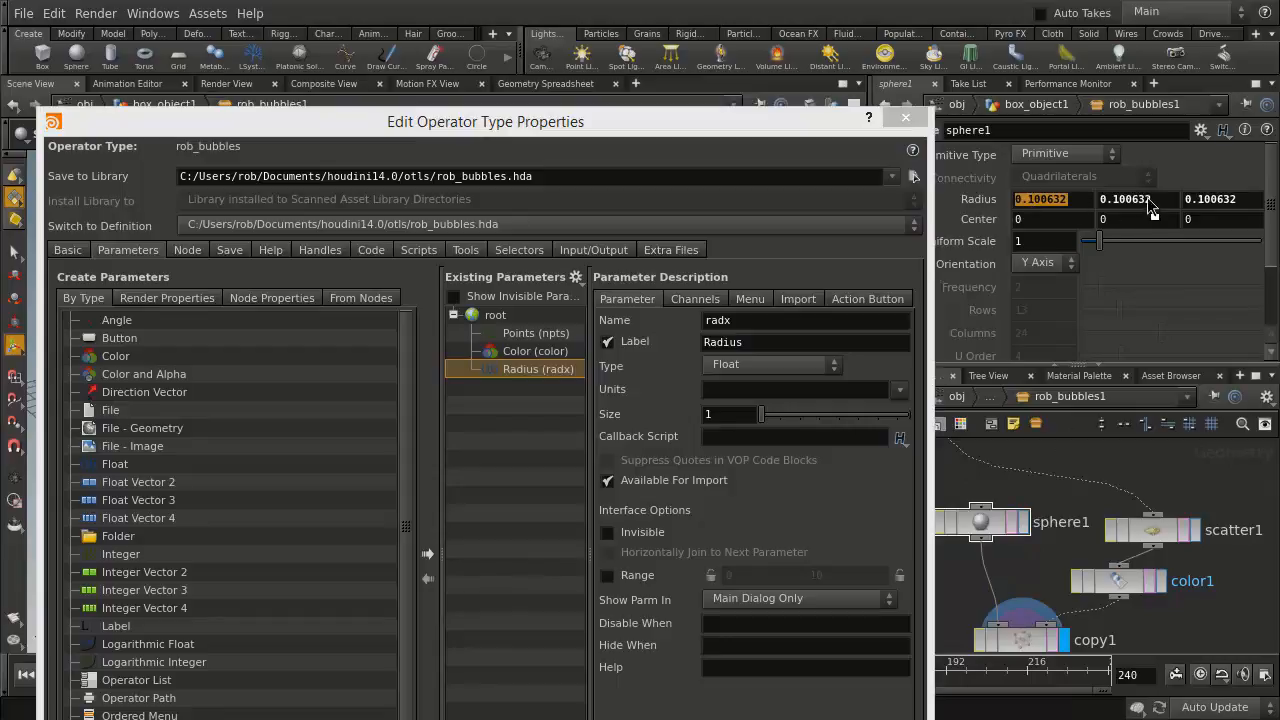
drag(1152, 207, 1152, 207)
click(1178, 277)
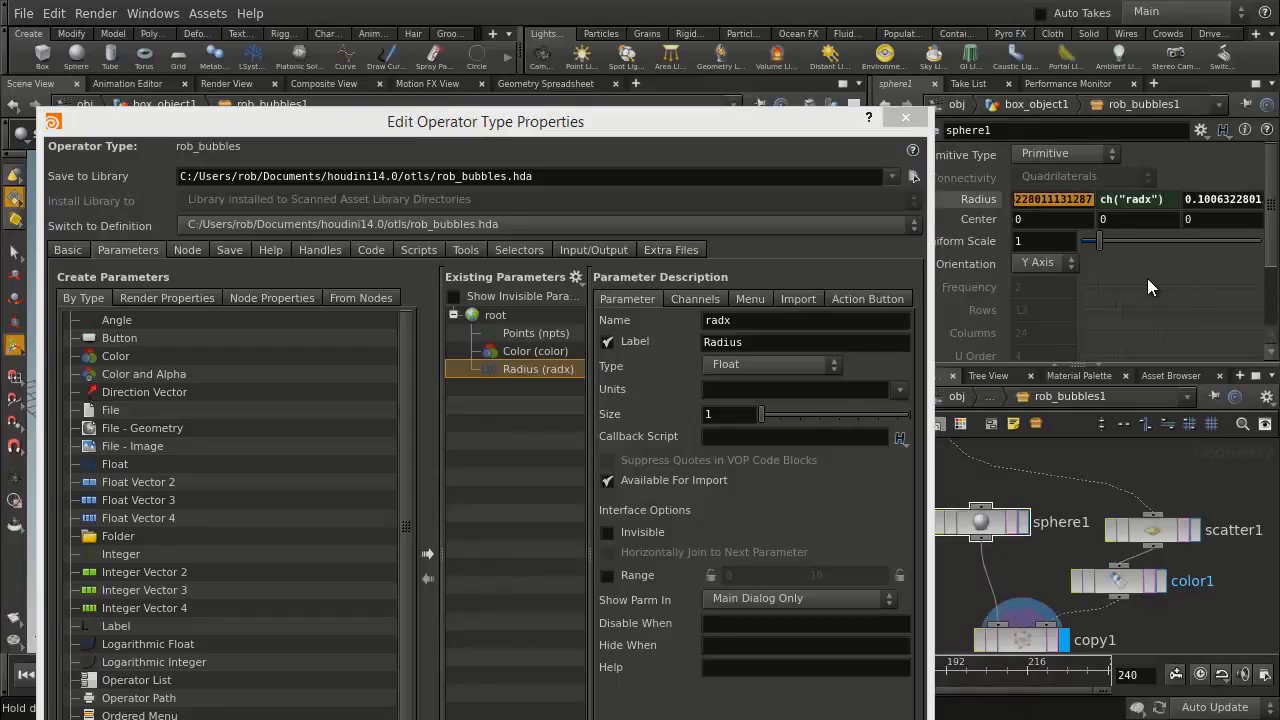
click(970, 196)
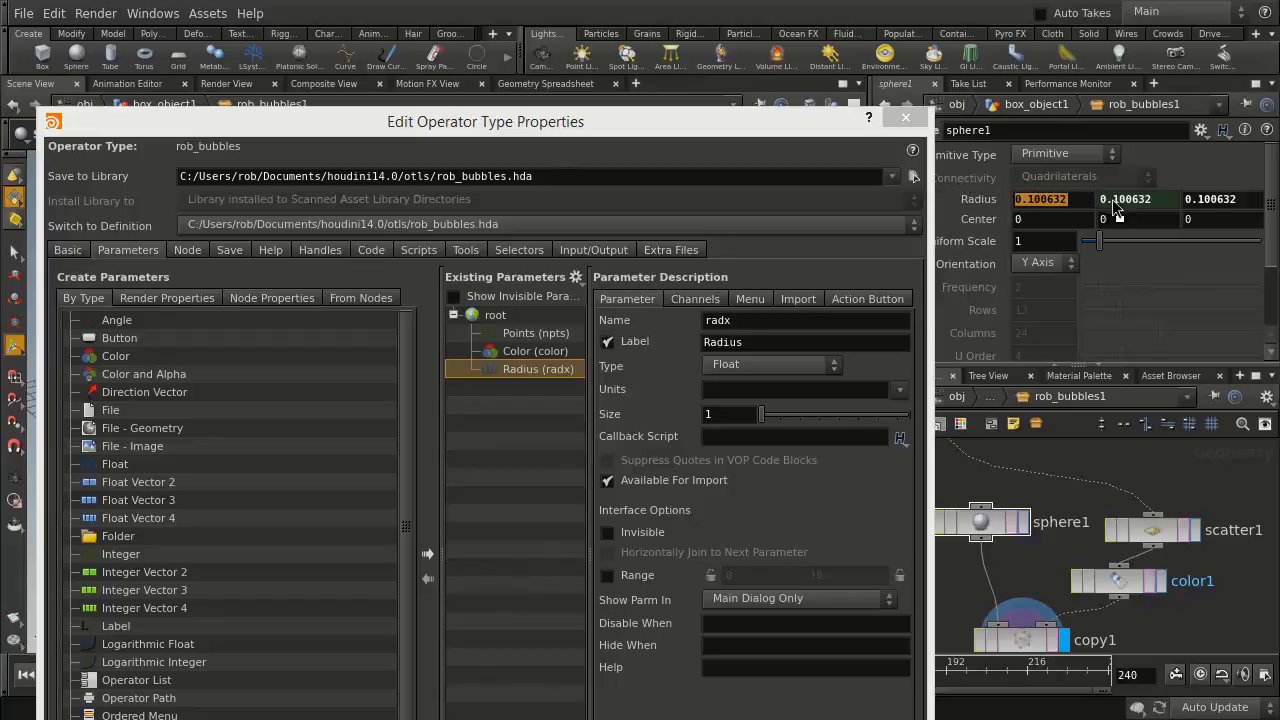
drag(1115, 205, 1215, 207)
click(1232, 285)
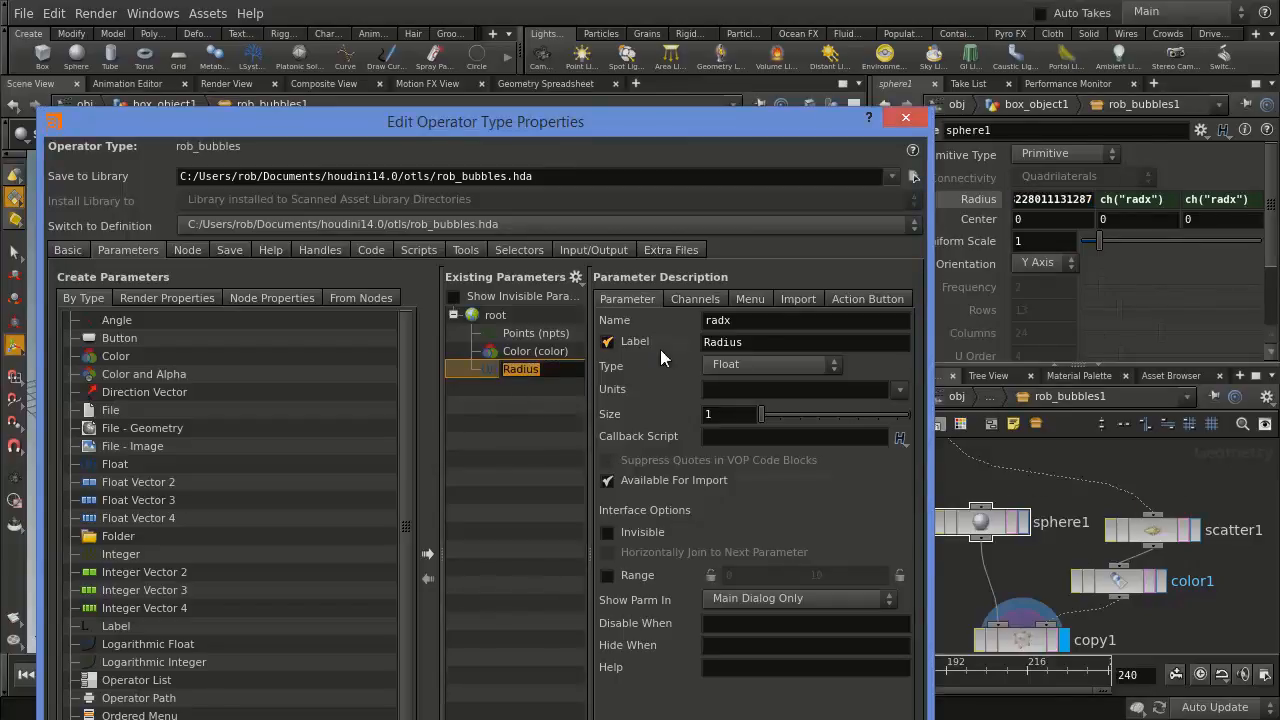
Lower the upper limit of the Points parameter's range
double_click(544, 369)
key(Escape)
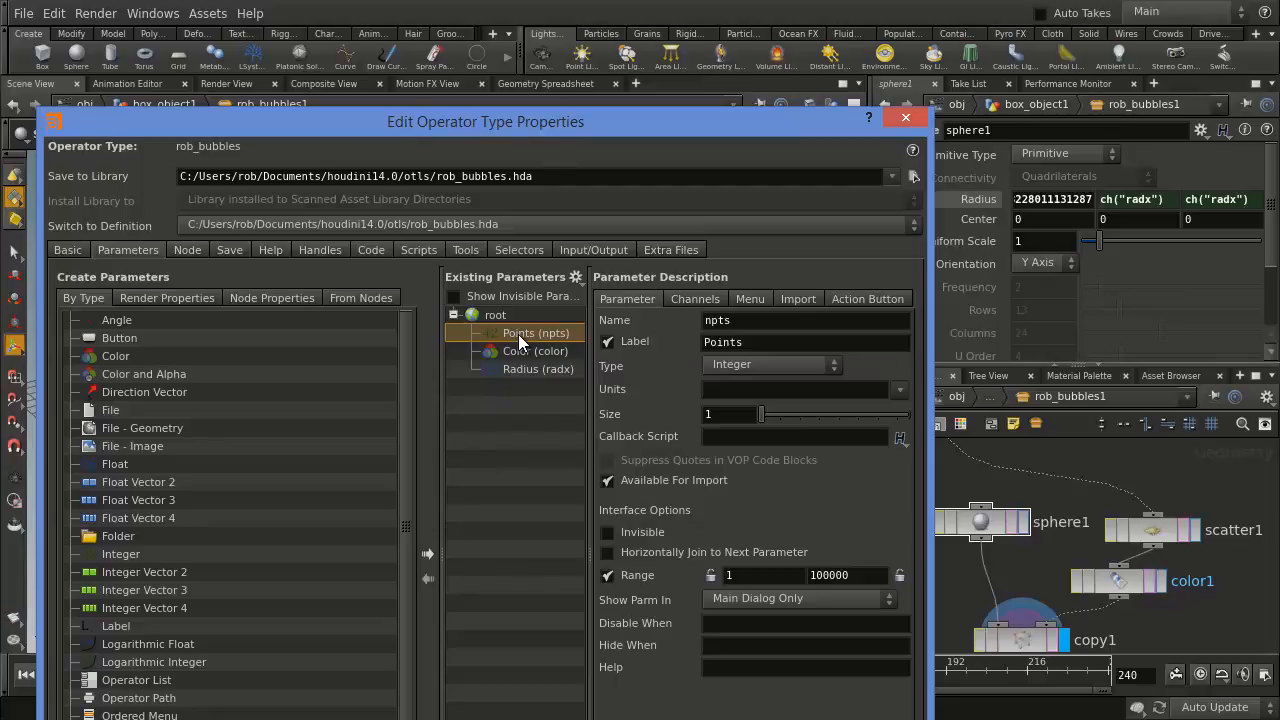
double_click(860, 575)
text(5)
Enable a range on the Radius parameter with a smaller upper limit and accept the type properties
click(542, 351)
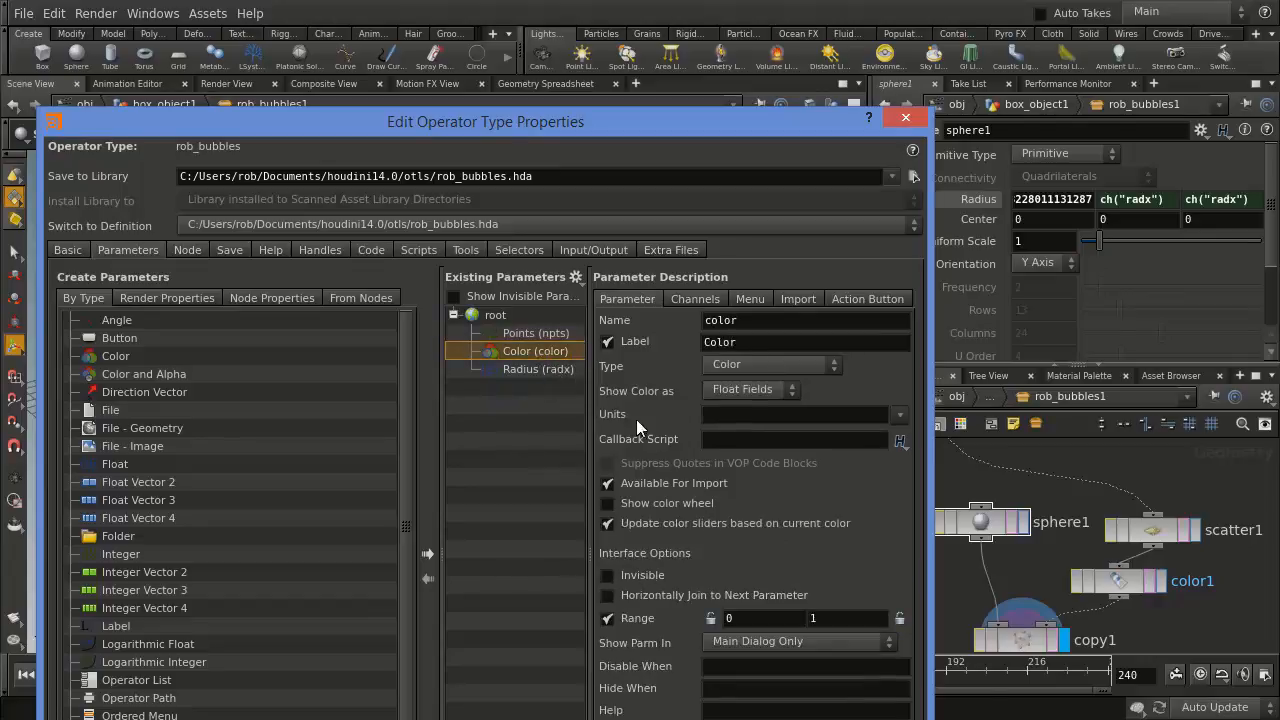
click(533, 370)
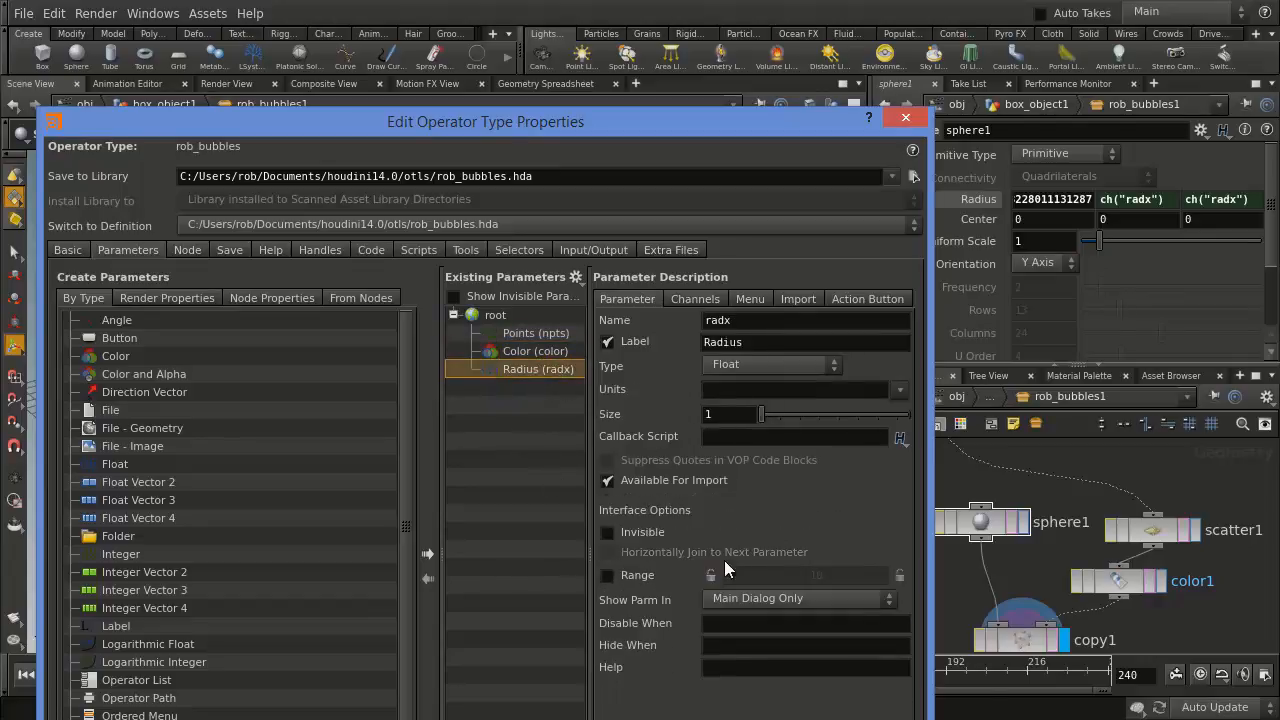
click(630, 577)
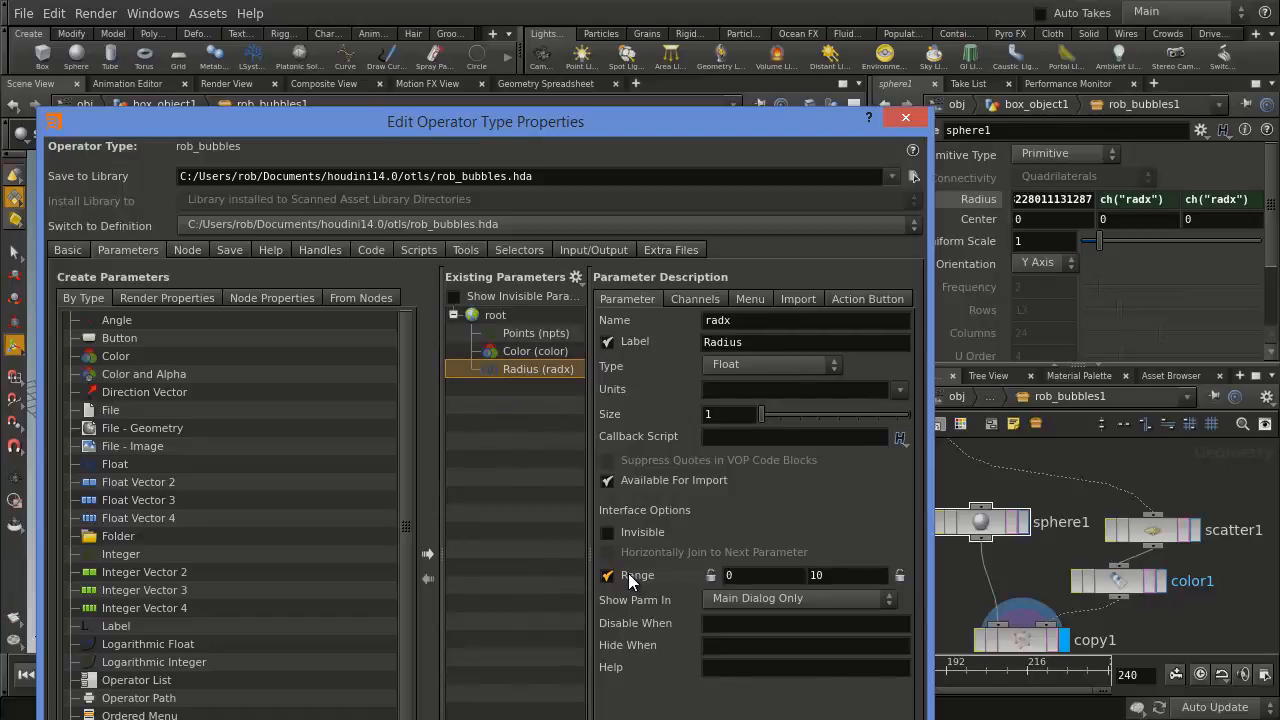
double_click(818, 576)
text(0)
drag(645, 117, 617, 0)
click(781, 680)
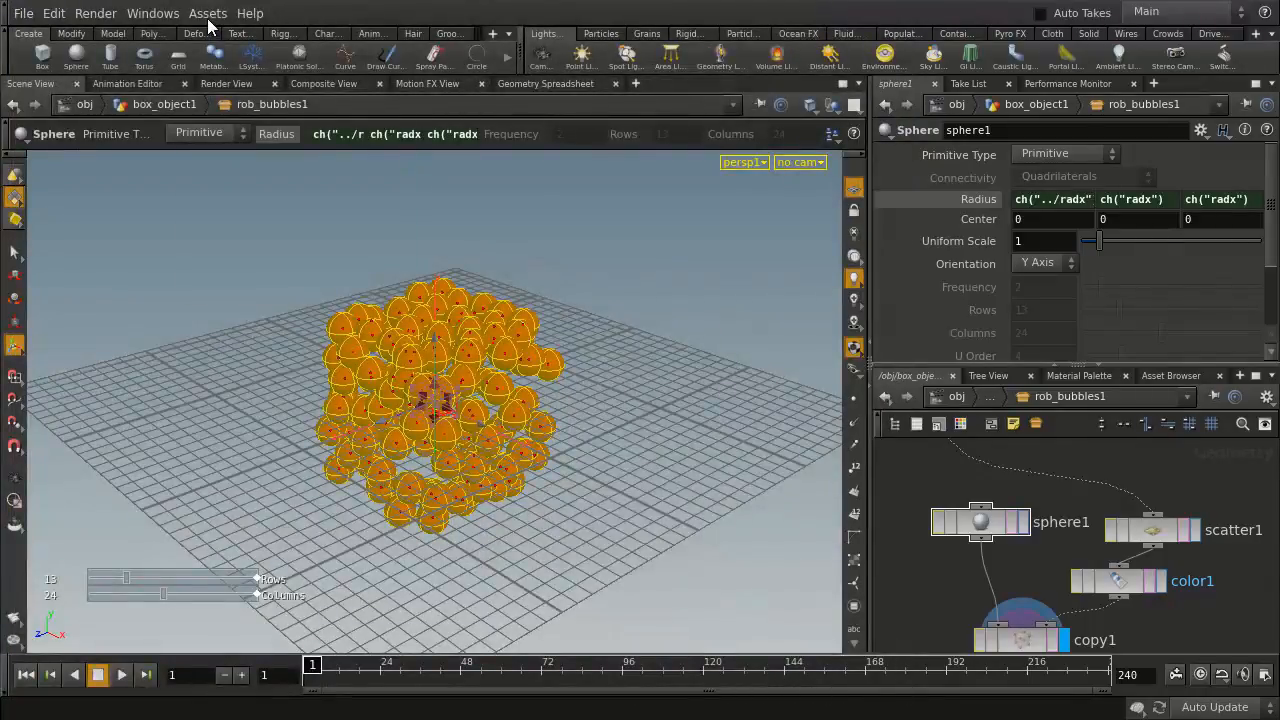
Lock the Bubbles asset, saving its changes to rob_bubbles.hda
click(208, 13)
mouse_move(232, 83)
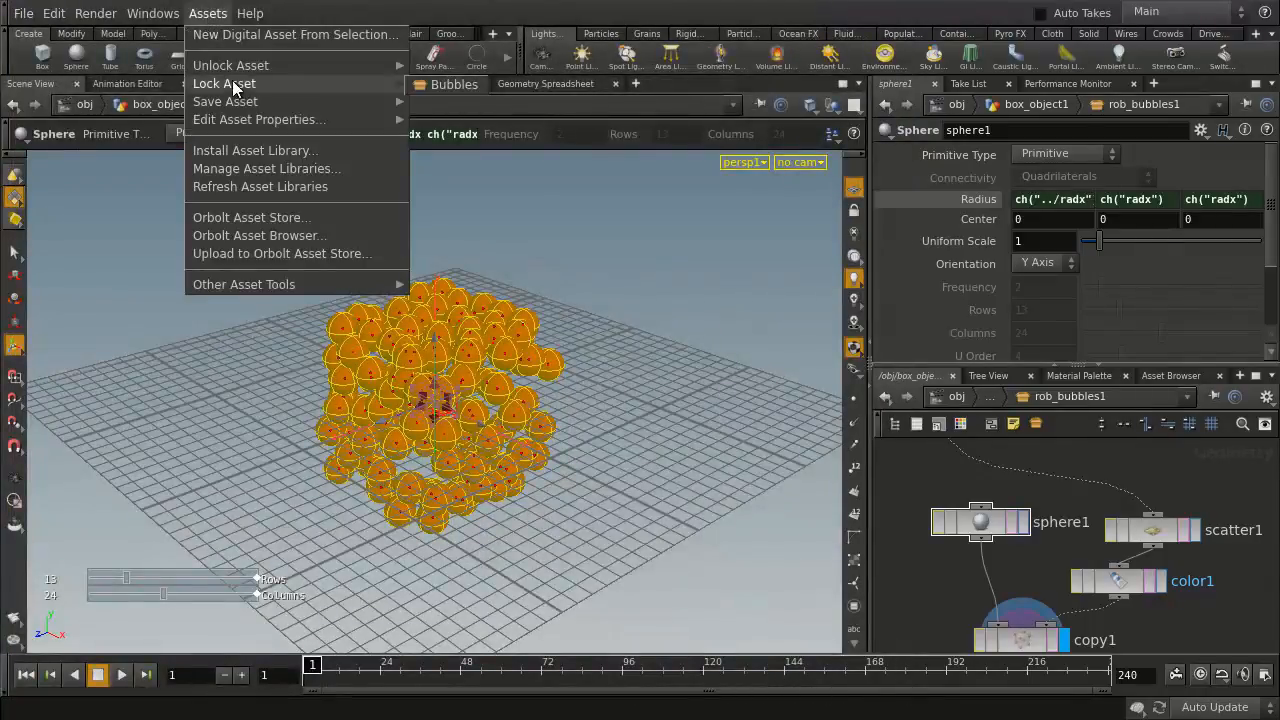
click(437, 87)
click(392, 145)
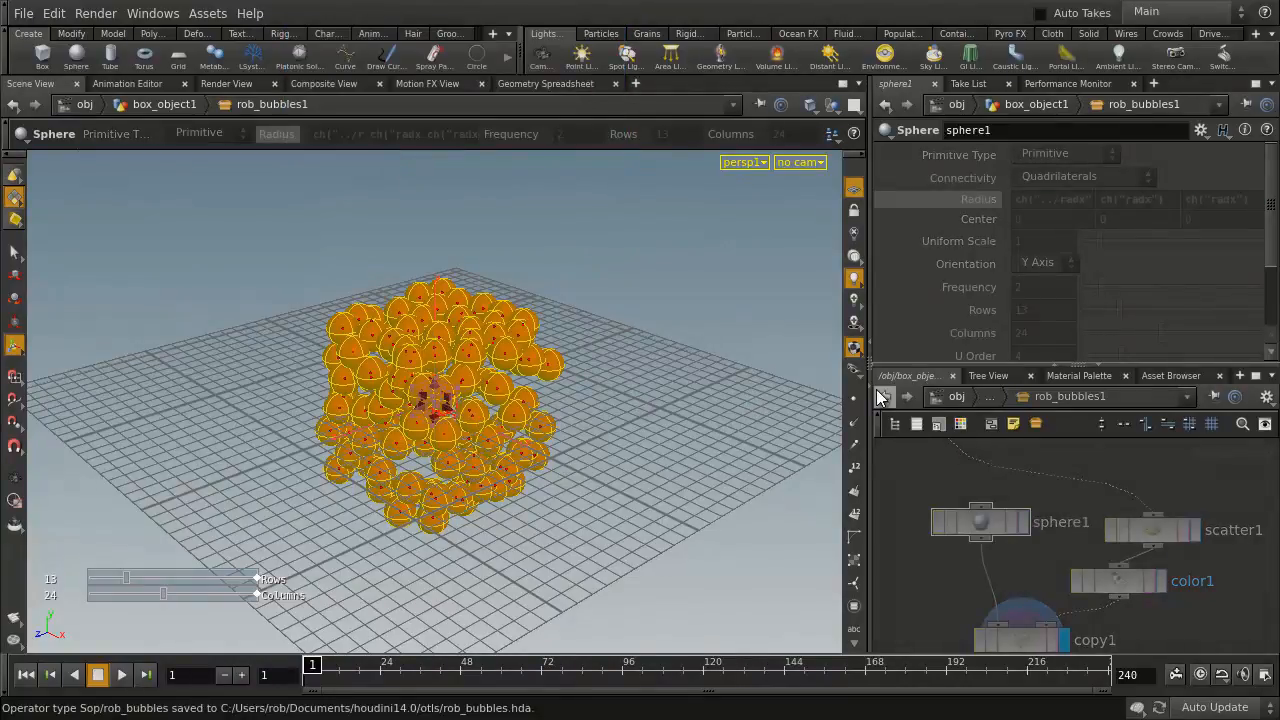
Go up to the object level, enter box_object1 and set its Bubbles asset's Color to yellow (0.9, 0.9, 0)
click(80, 105)
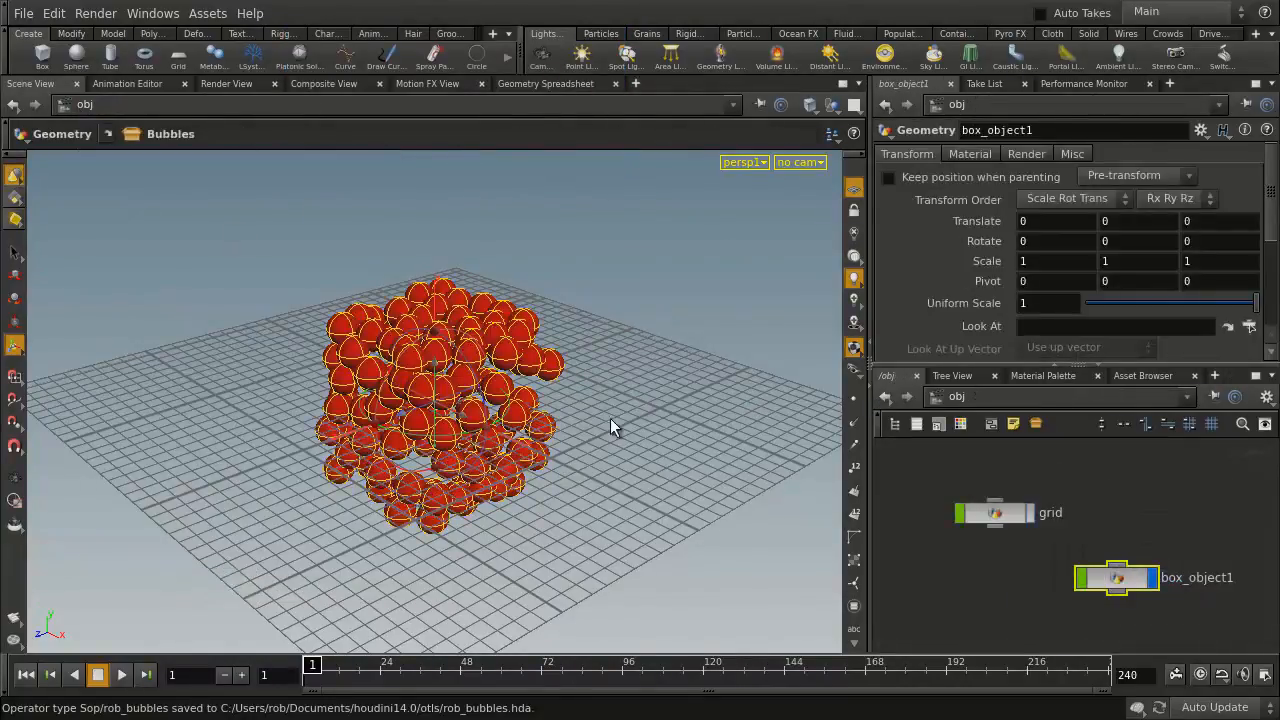
double_click(1117, 578)
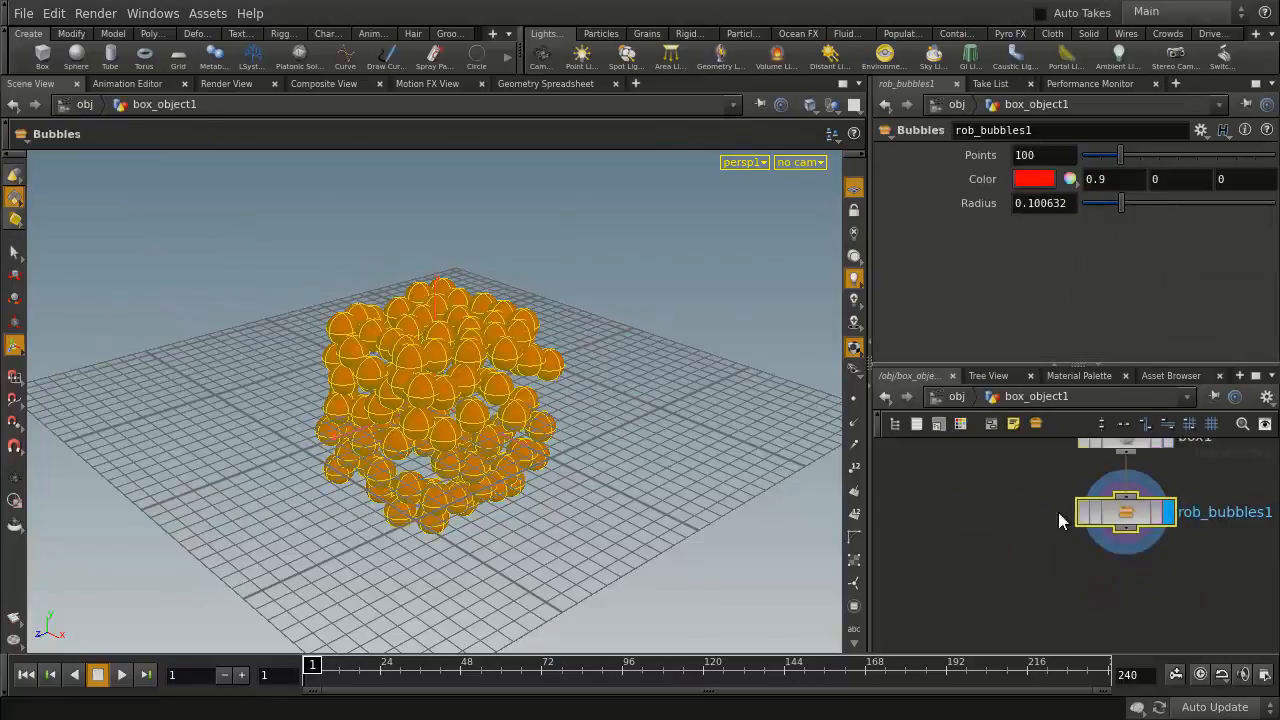
click(1024, 182)
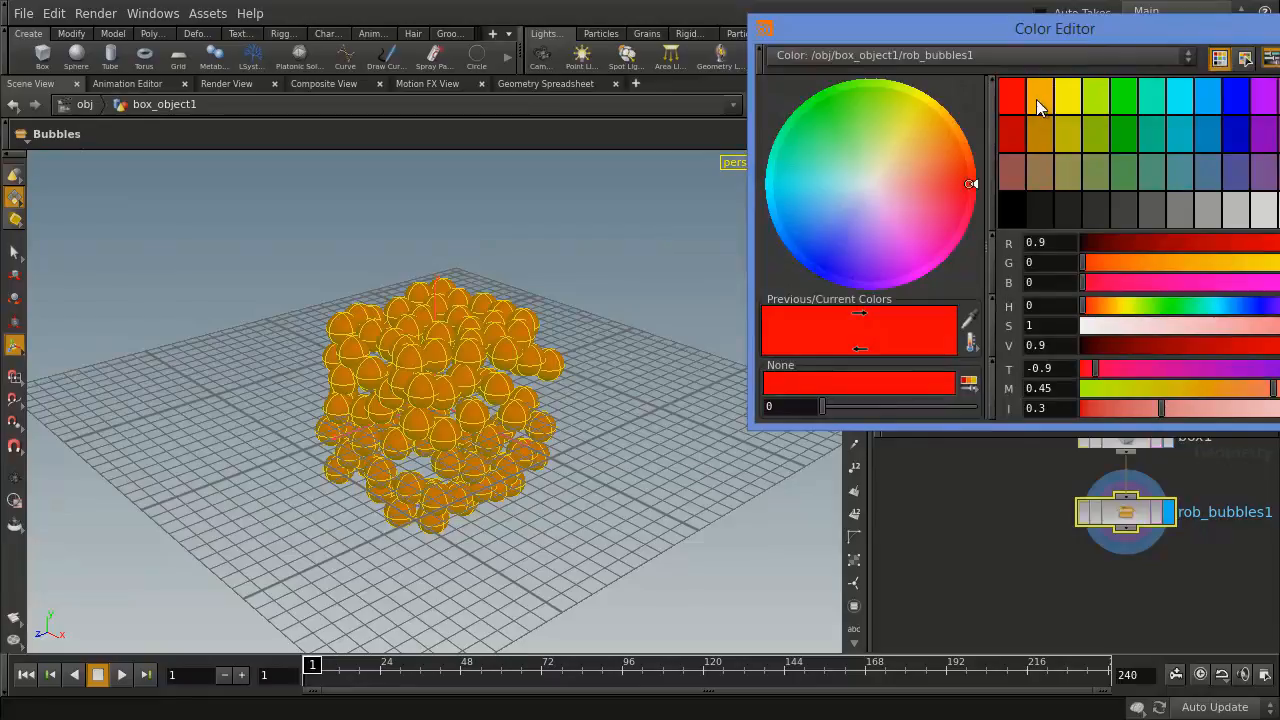
click(1066, 98)
click(1279, 22)
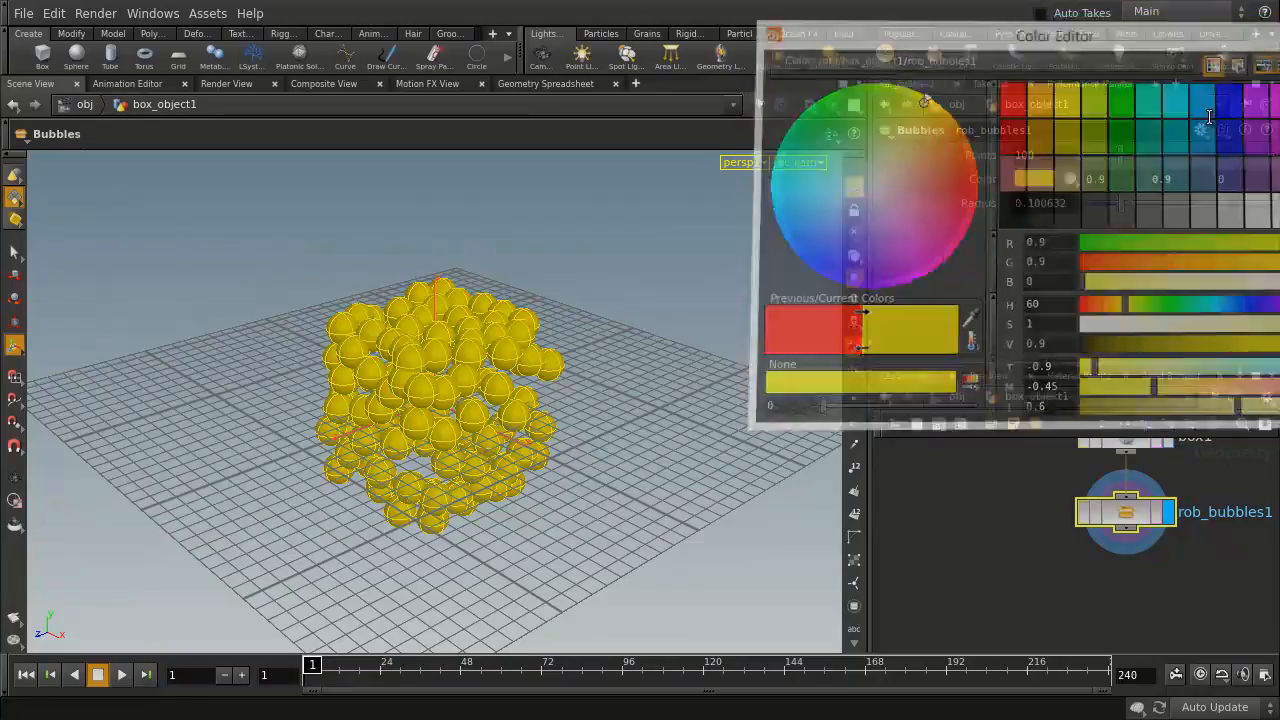
Set the box's Bubbles asset to about 308 Points with a Radius of about 0.034, and clear the selection
drag(1119, 159, 1198, 153)
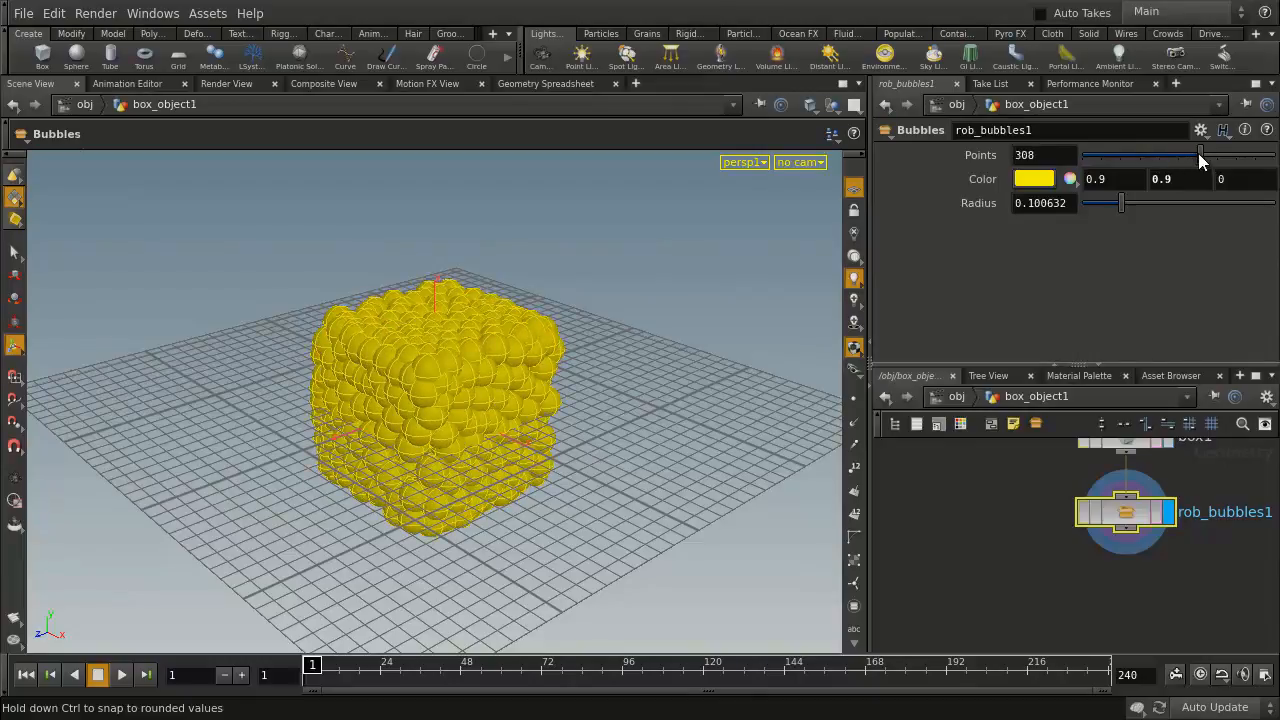
drag(1120, 204, 1095, 205)
click(947, 562)
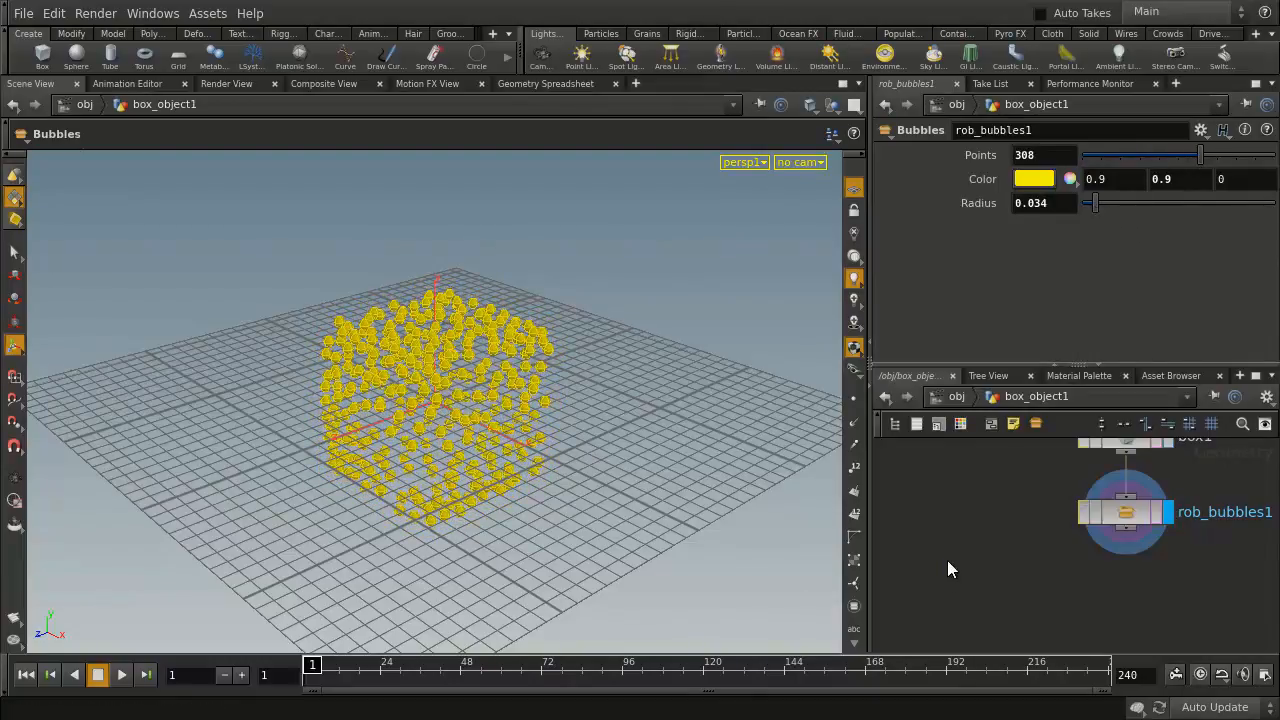
Display the grid object in the scene and set the Color of its Bubbles asset to blue (0, 0, 0.9)
click(948, 397)
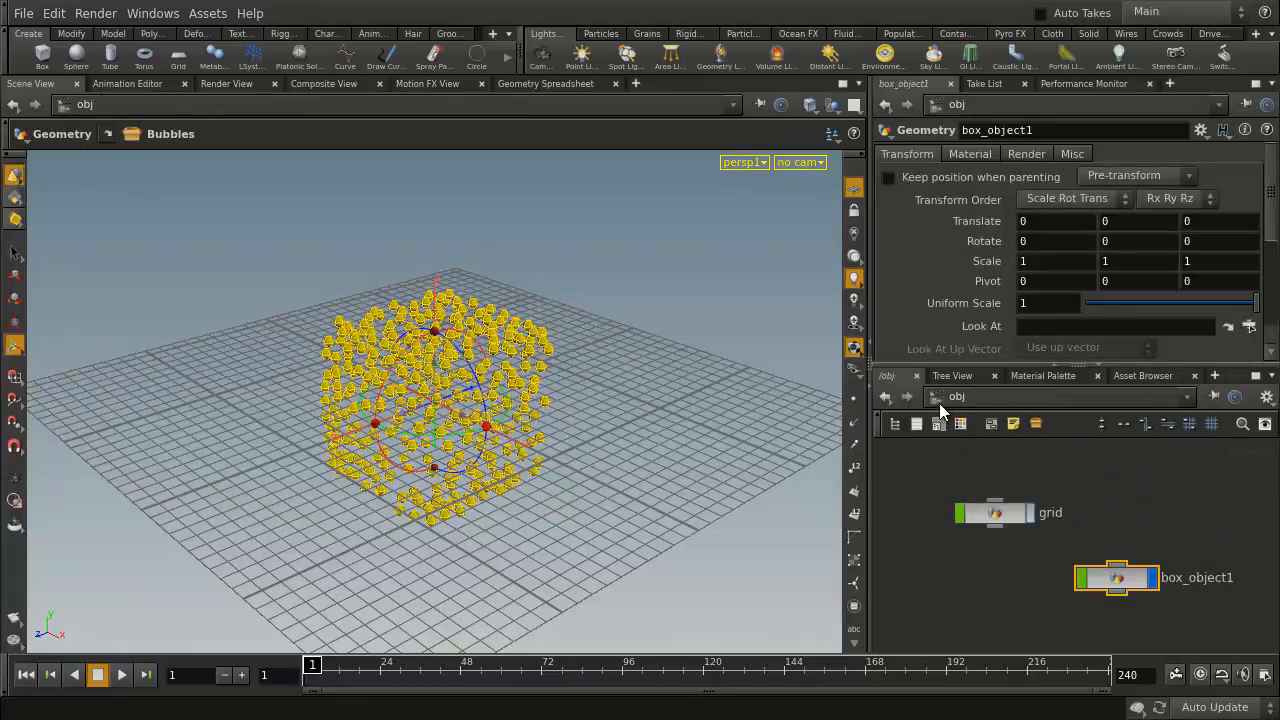
click(1031, 514)
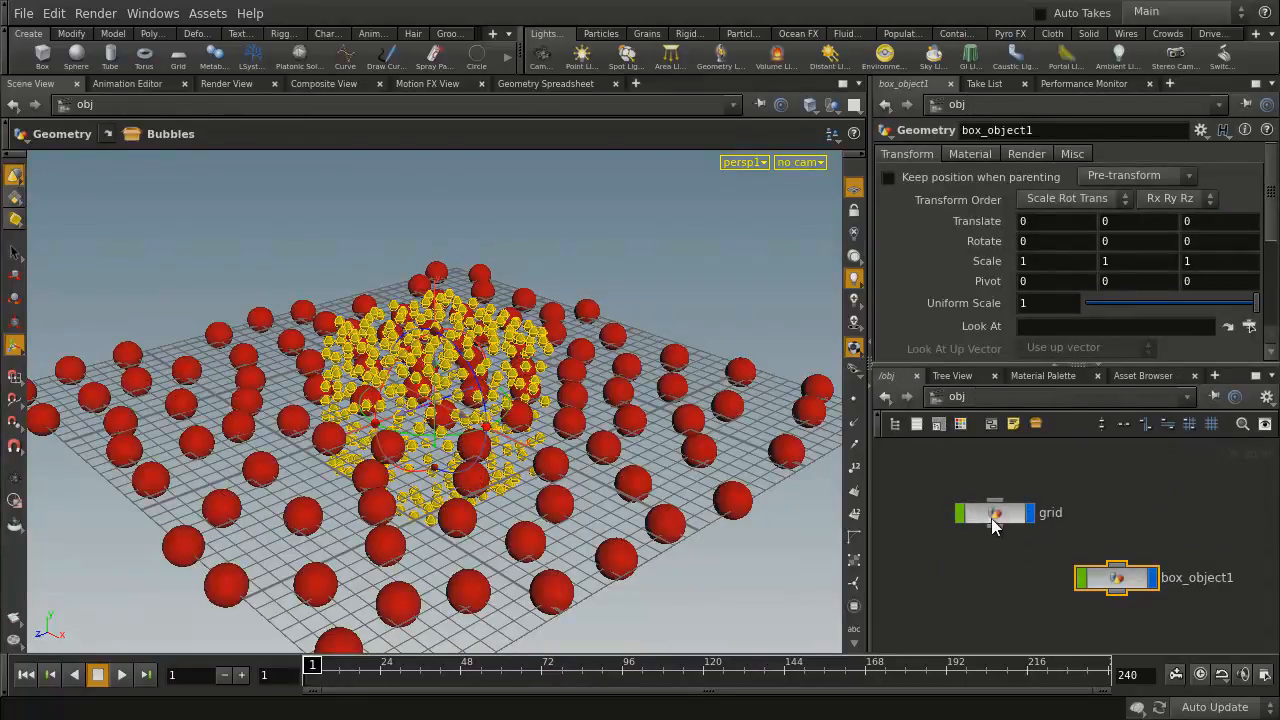
double_click(997, 512)
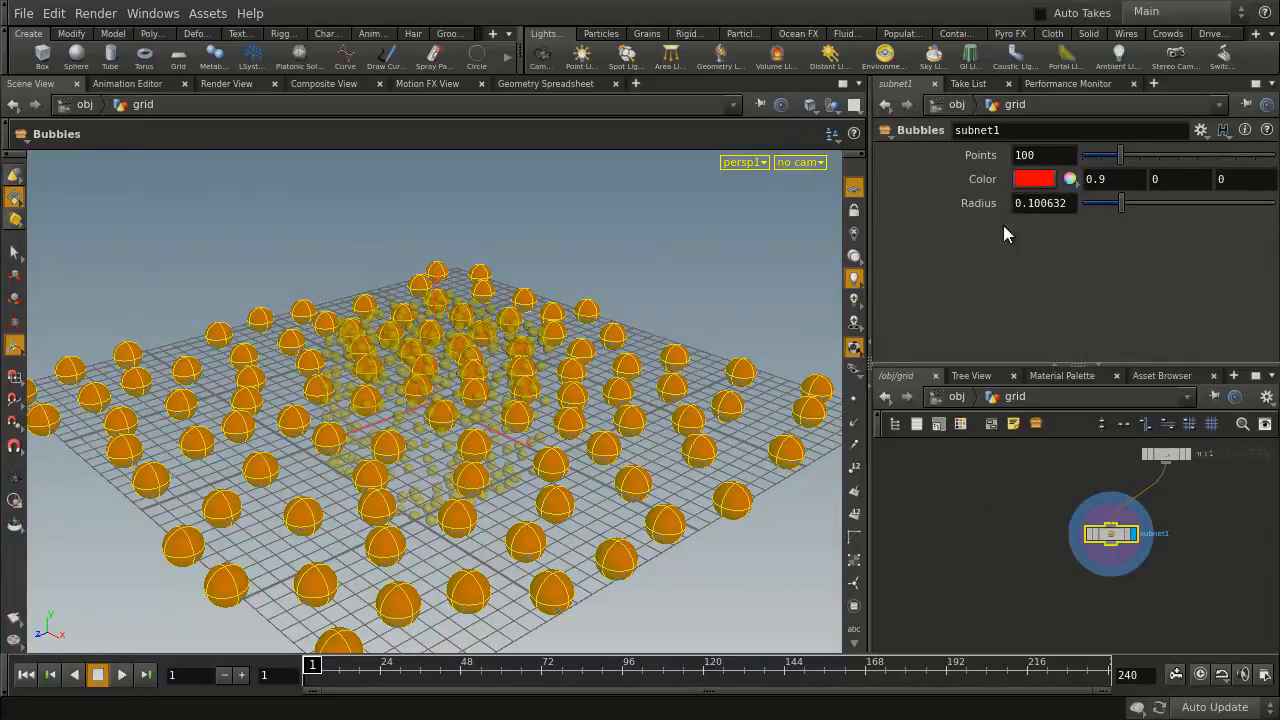
click(1034, 179)
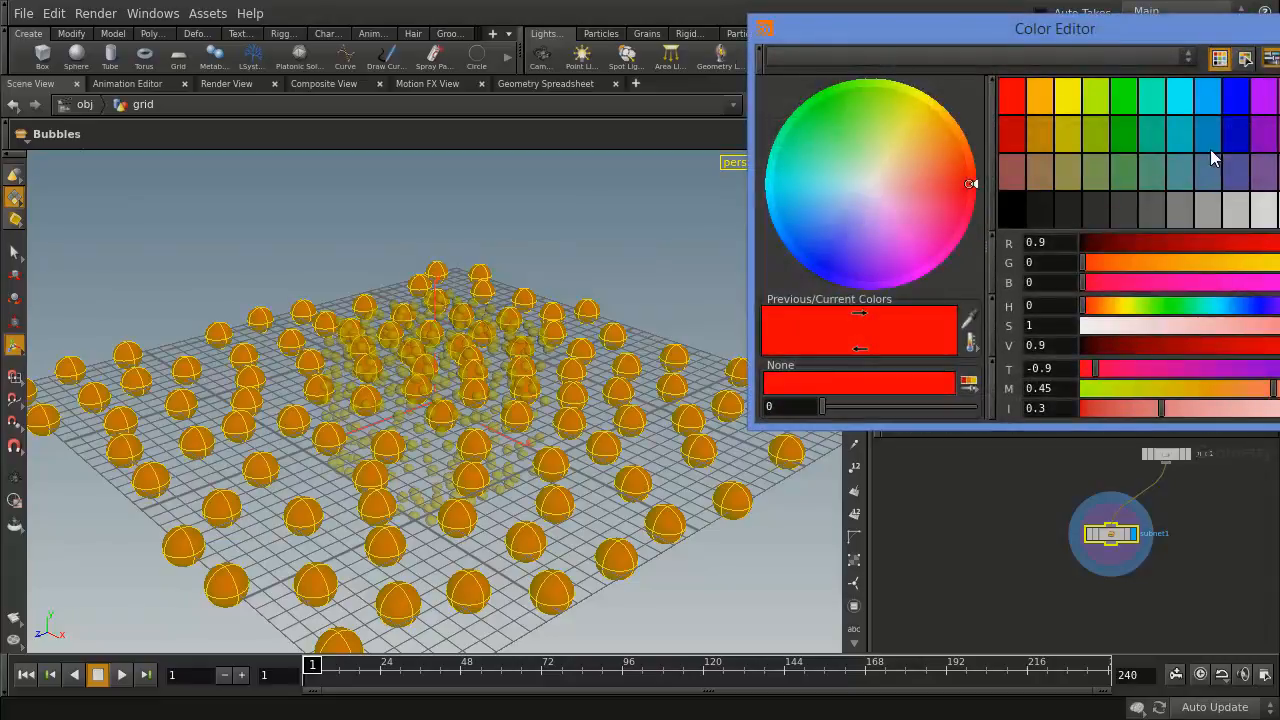
click(1230, 98)
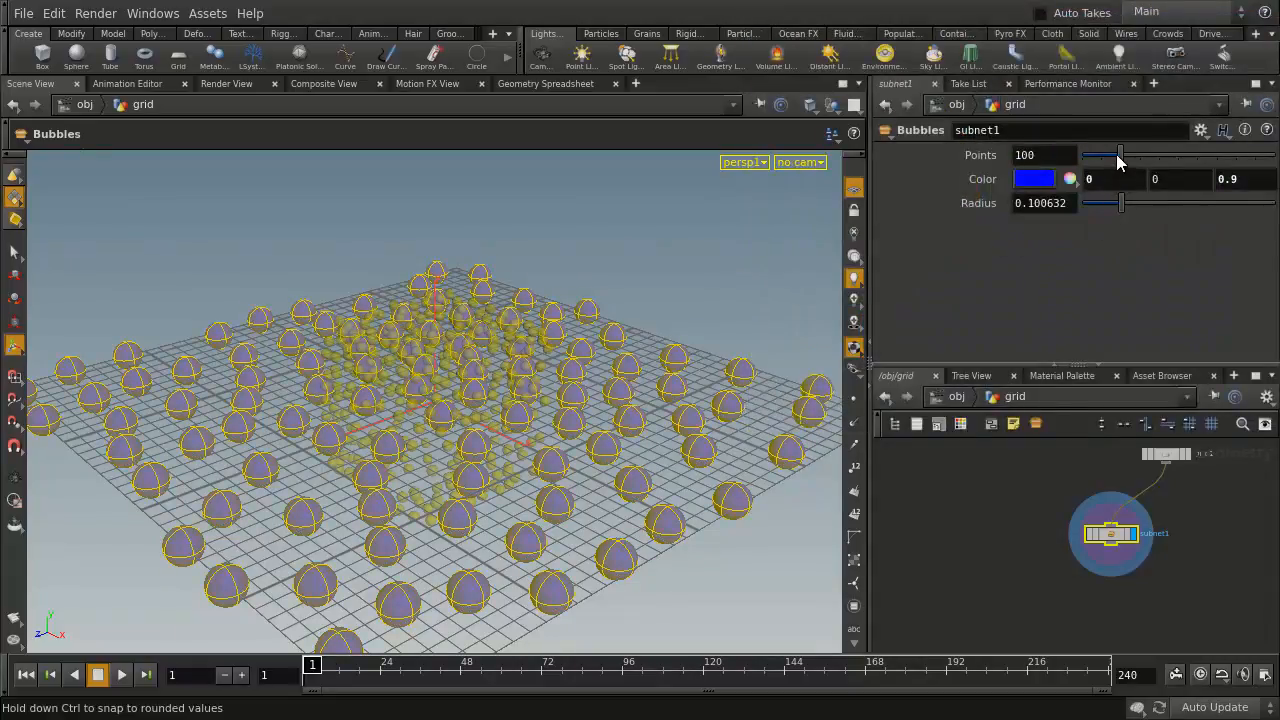
Set the grid's Bubbles asset to about 256 Points and a Radius of about 0.167, and return to the object level
drag(1121, 157, 1182, 157)
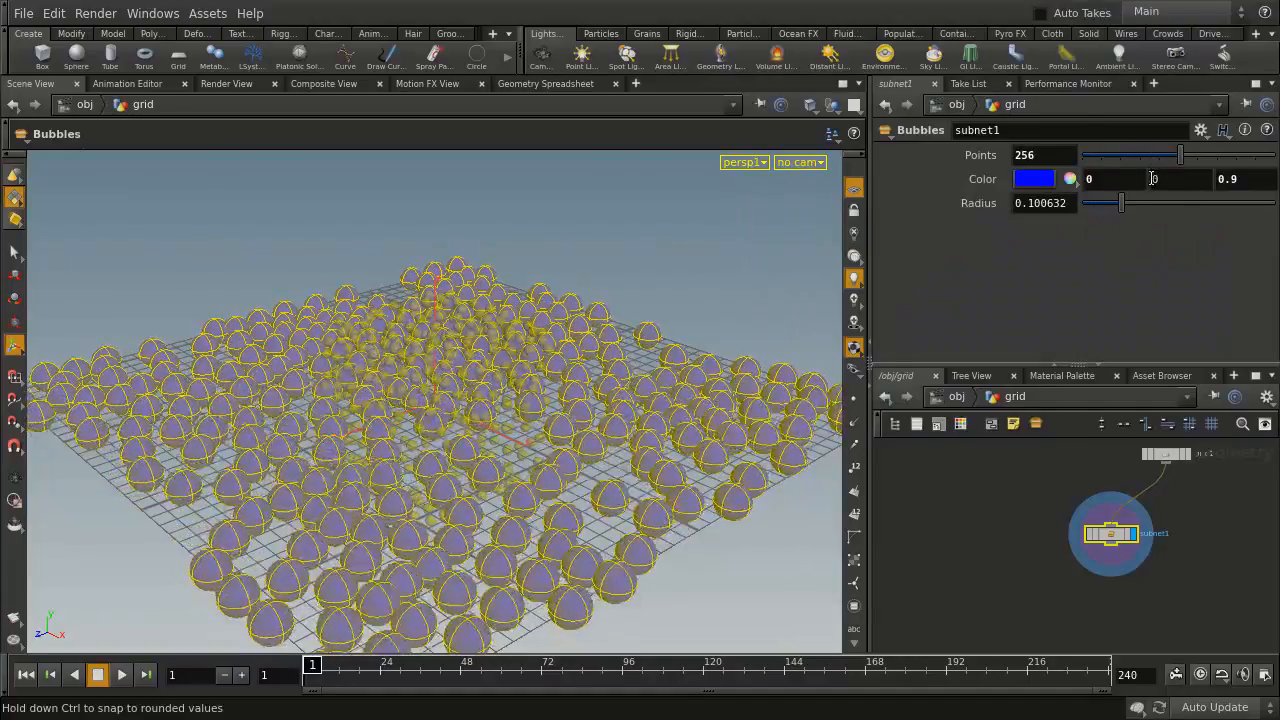
drag(1120, 210, 1147, 205)
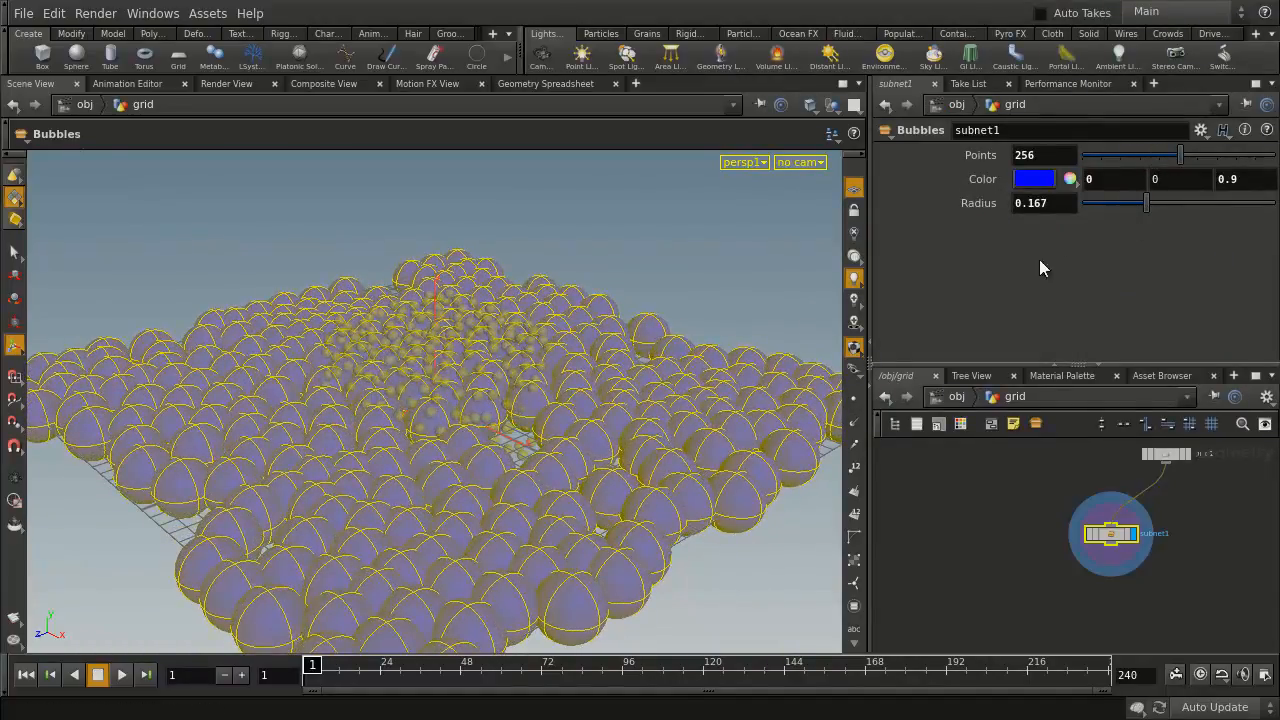
click(955, 108)
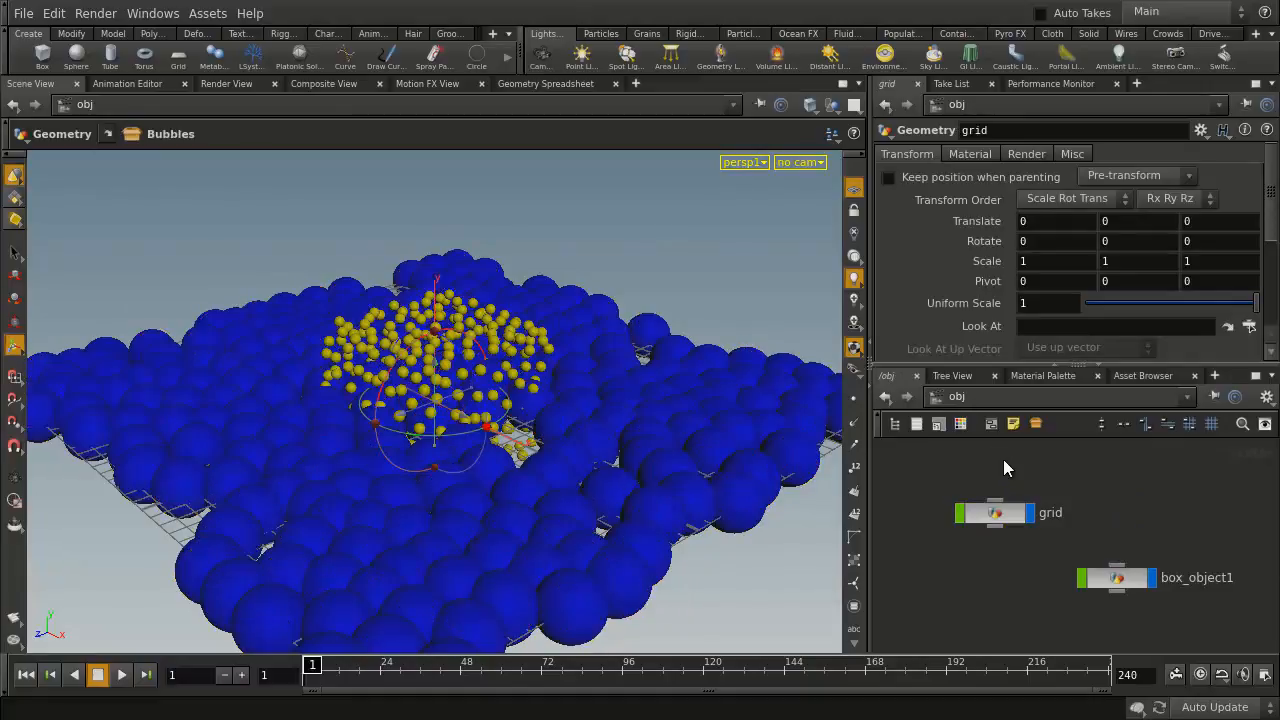